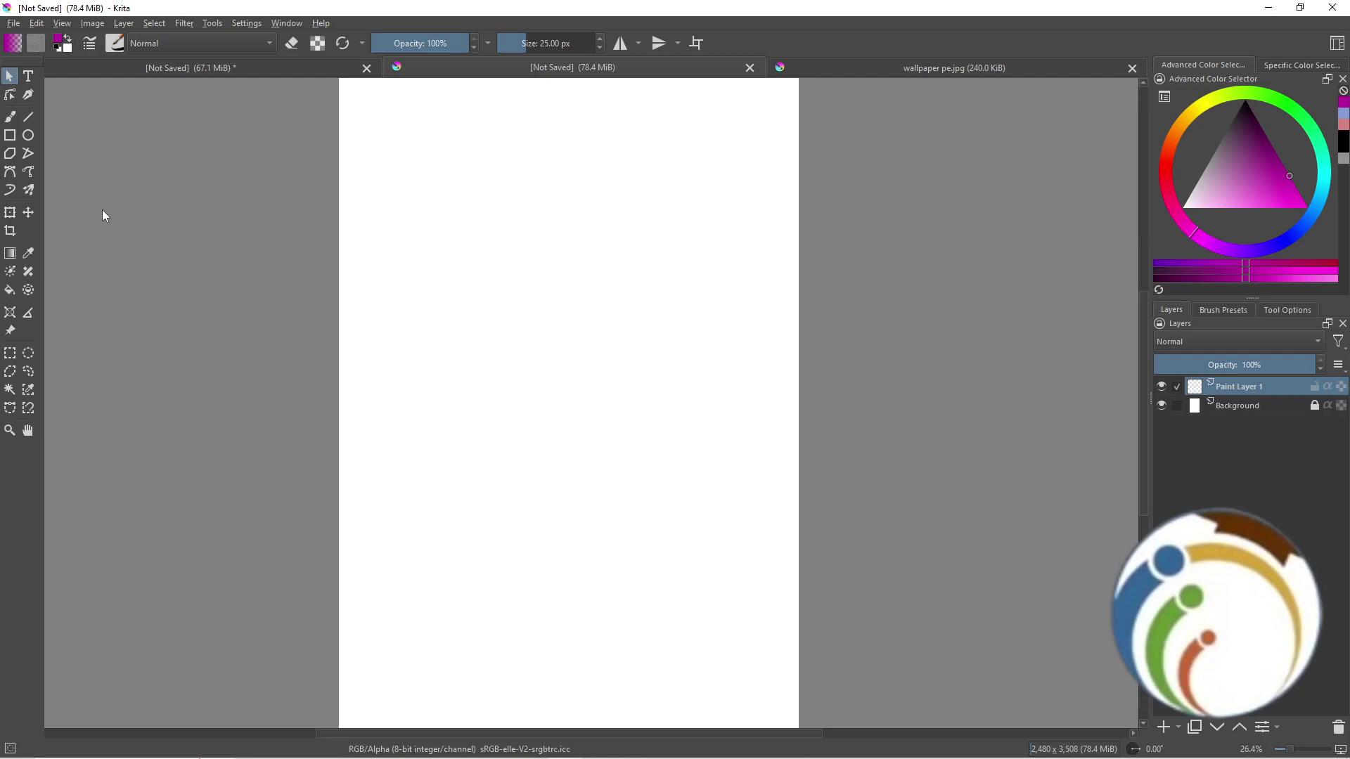
# Switch to the Text tool in the toolbox
pyautogui.click(23, 74)
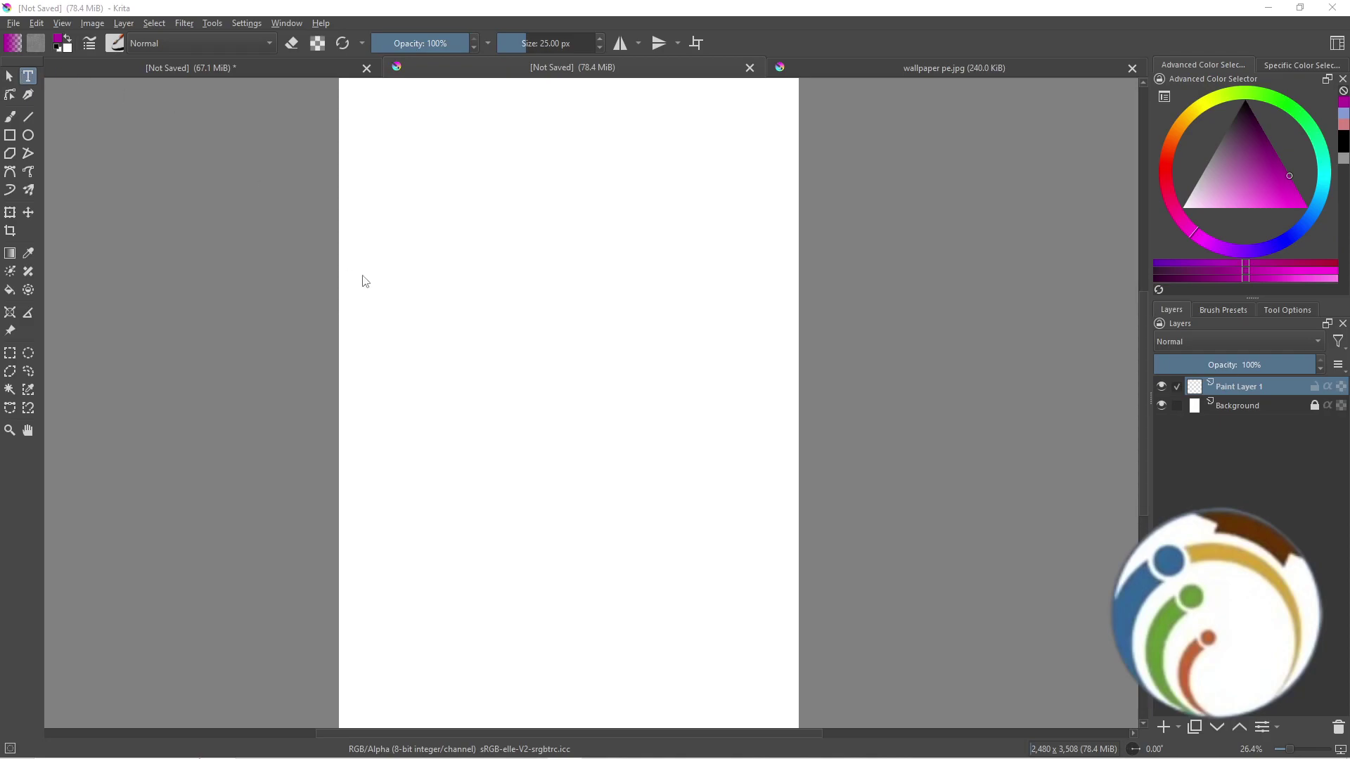
# Draw a text box on the upper page, replace the placeholder with TEXT, and colour it black
pyautogui.moveTo(403, 219)
pyautogui.mouseDown()
pyautogui.moveTo(743, 539)
pyautogui.moveTo(741, 477)
pyautogui.mouseUp()
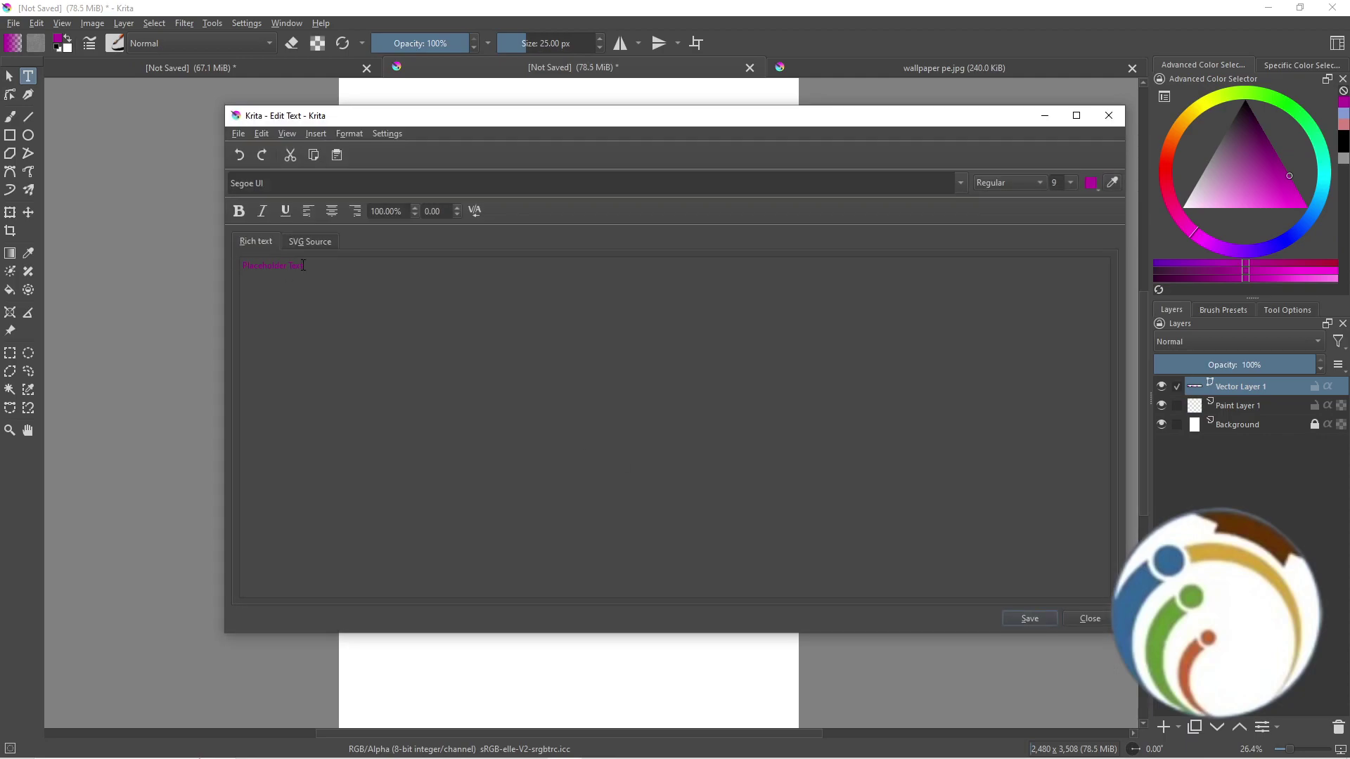
pyautogui.hotkey('ctrl', 'shift', 'Left')
pyautogui.hotkey('ctrl', 'shift', 'Left')
pyautogui.press('BackSpace')
pyautogui.write('TEXT')
pyautogui.click(1089, 184)
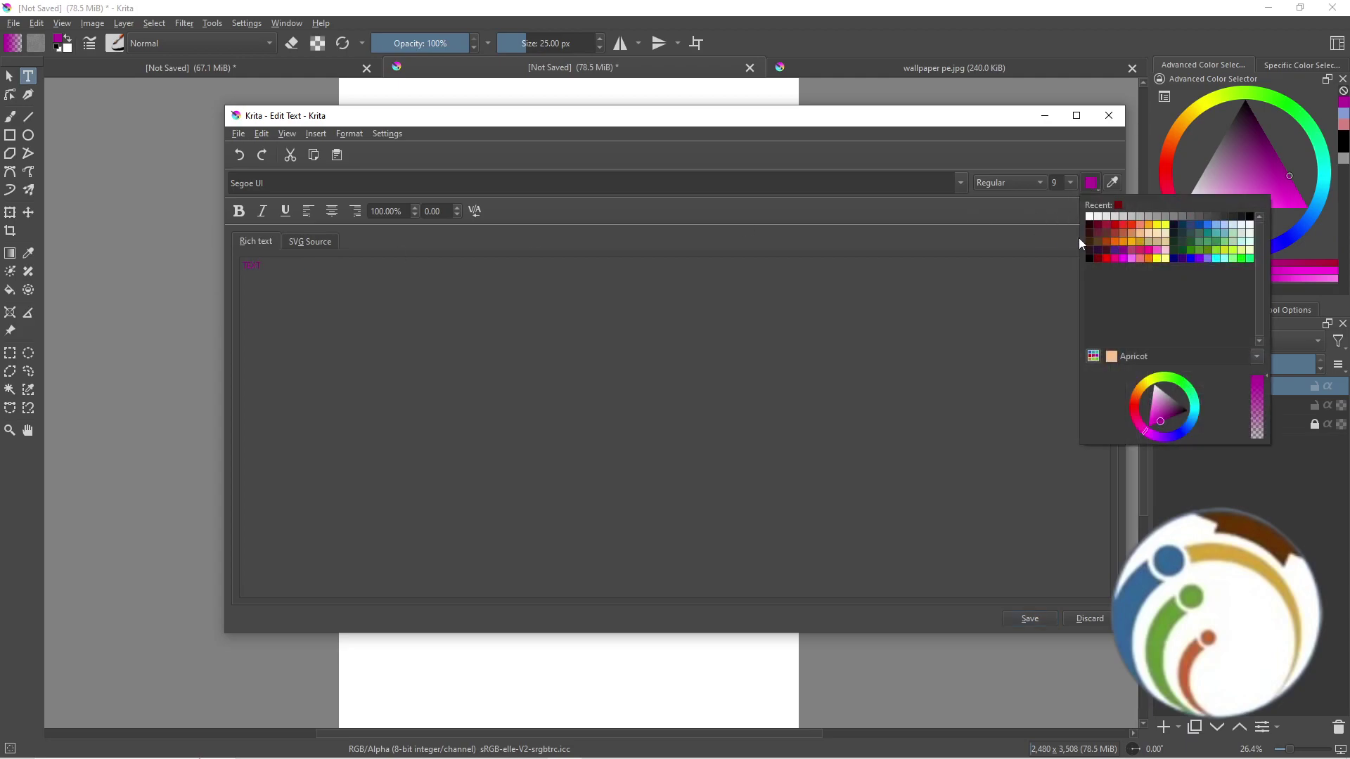
pyautogui.click(1245, 216)
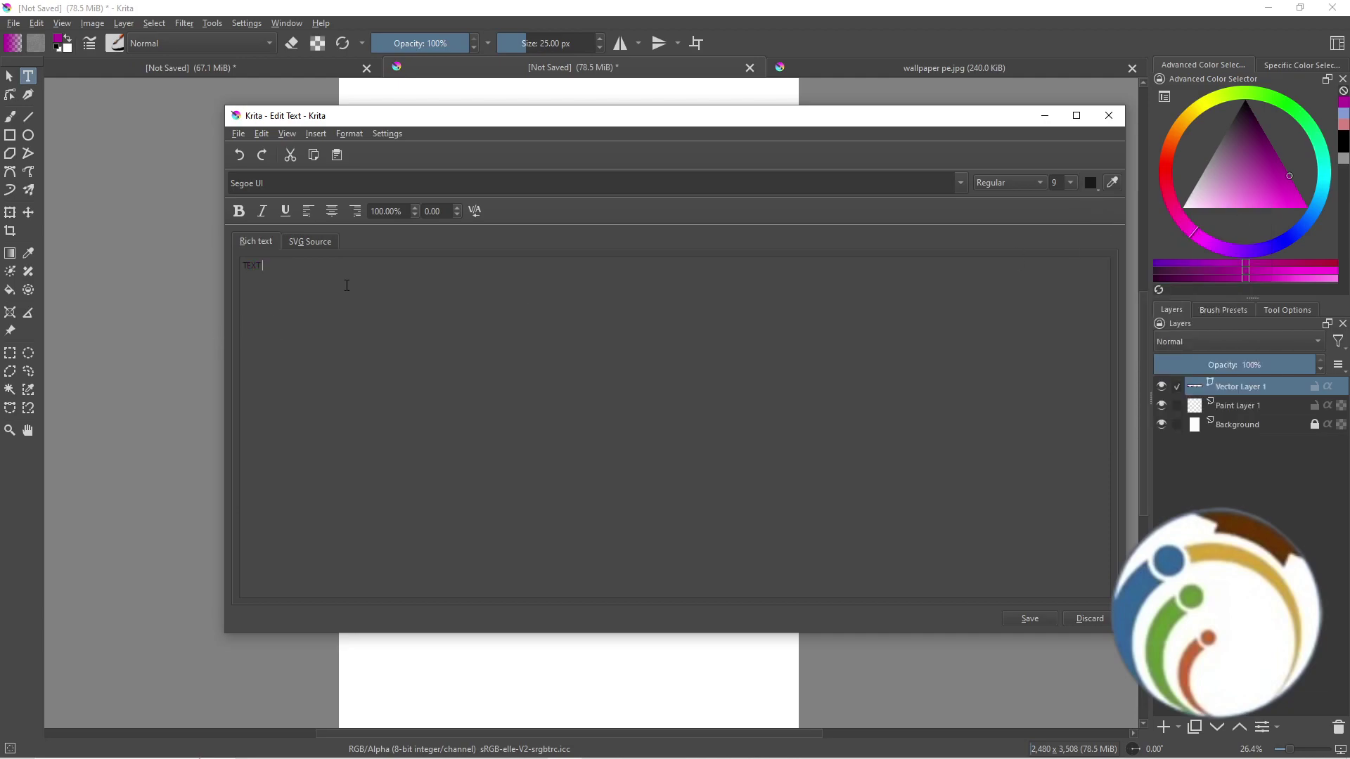
# Set the font size to 48, add 'NO 2' after TEXT, make it bold, and save
pyautogui.click(1053, 185)
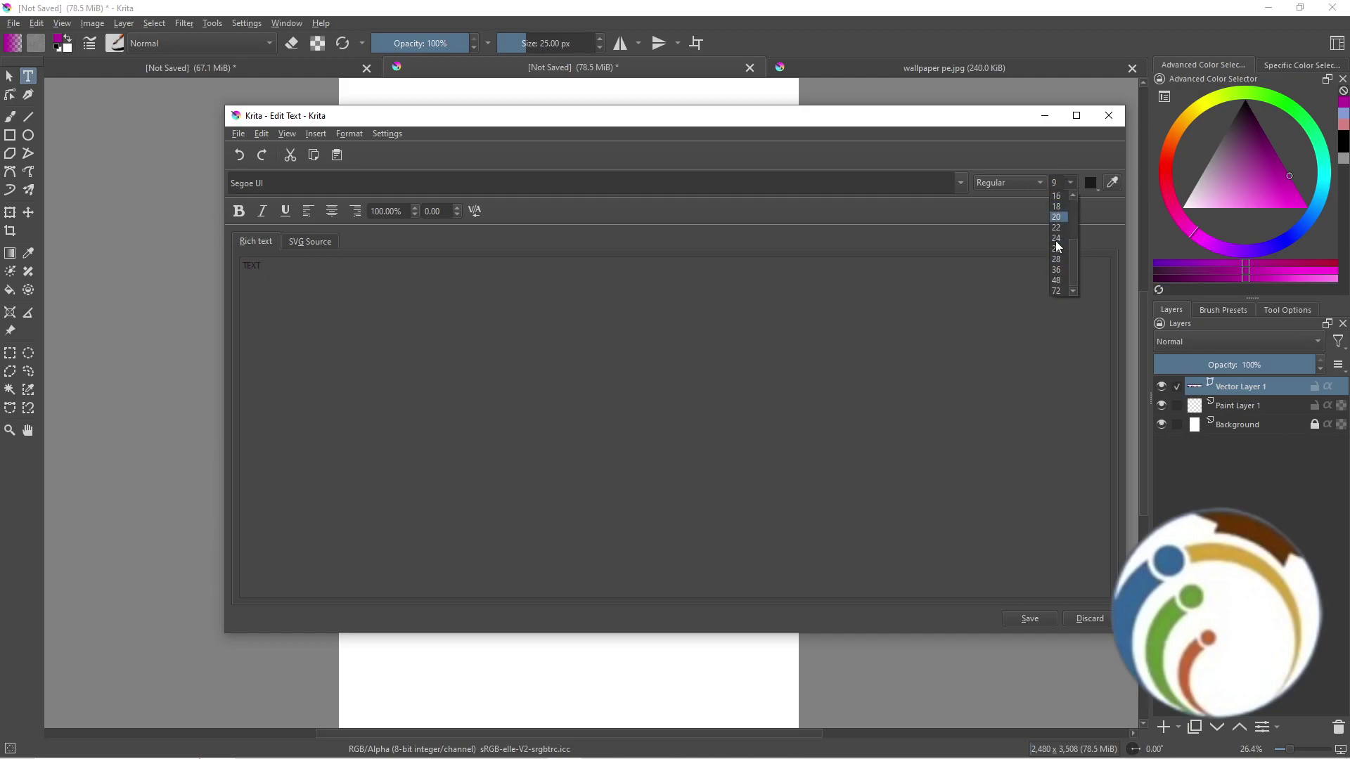
pyautogui.scroll(-2, 1056, 274)
pyautogui.click(1055, 275)
pyautogui.click(377, 300)
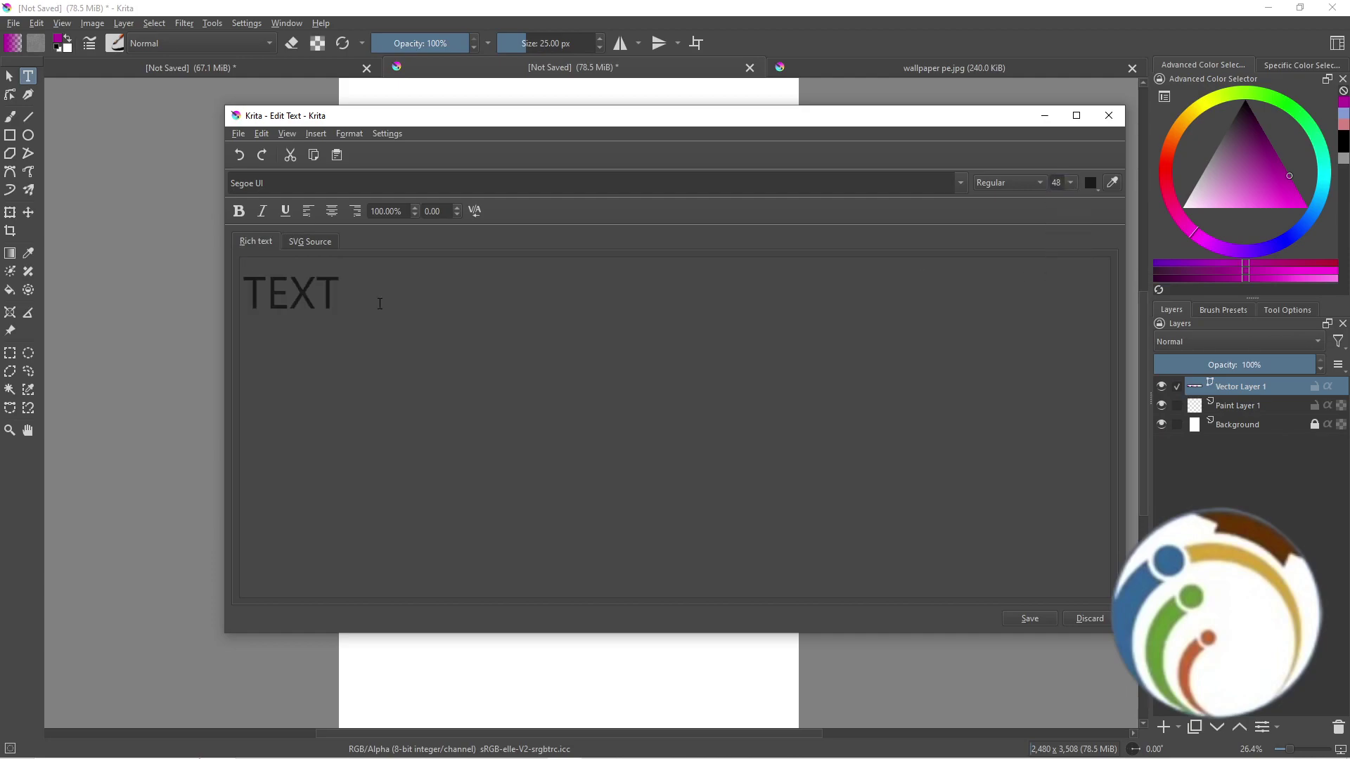
pyautogui.write(' N')
pyautogui.write('O 2')
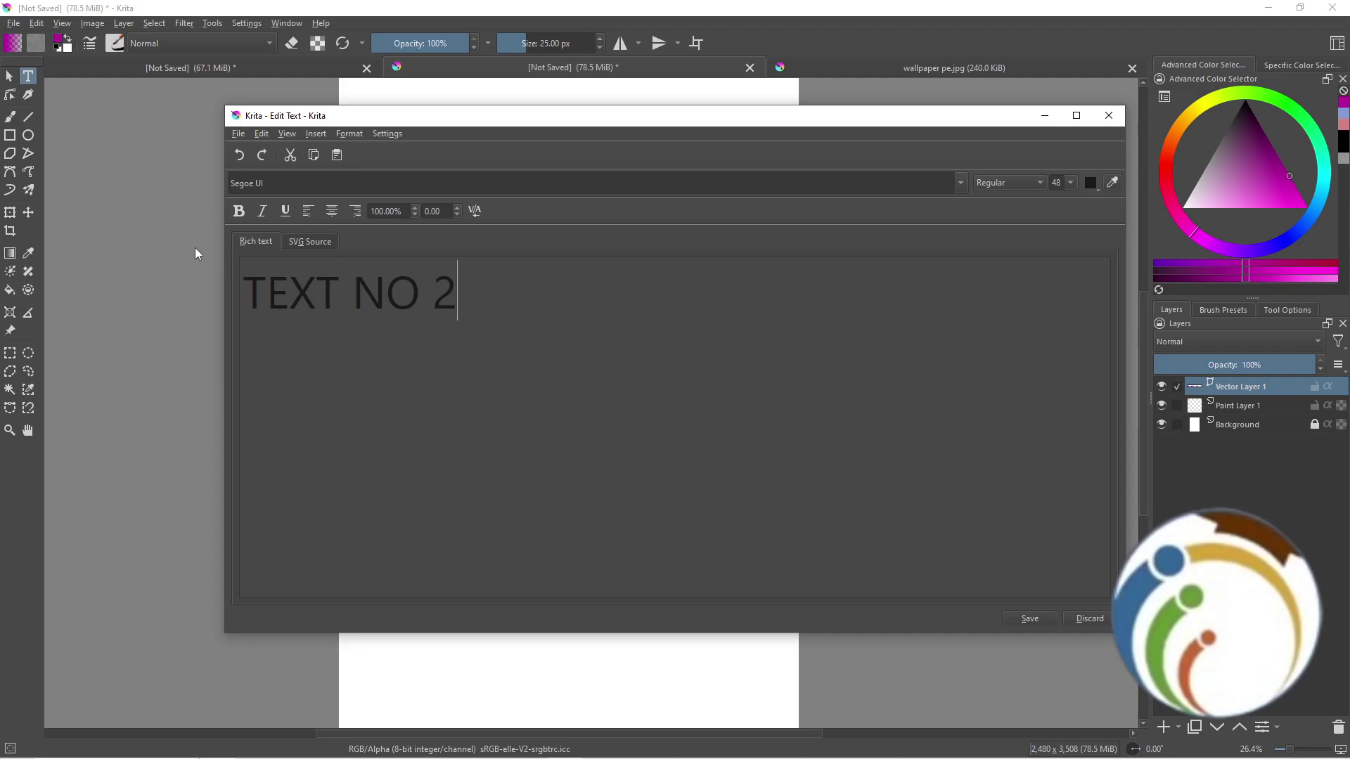
pyautogui.click(240, 211)
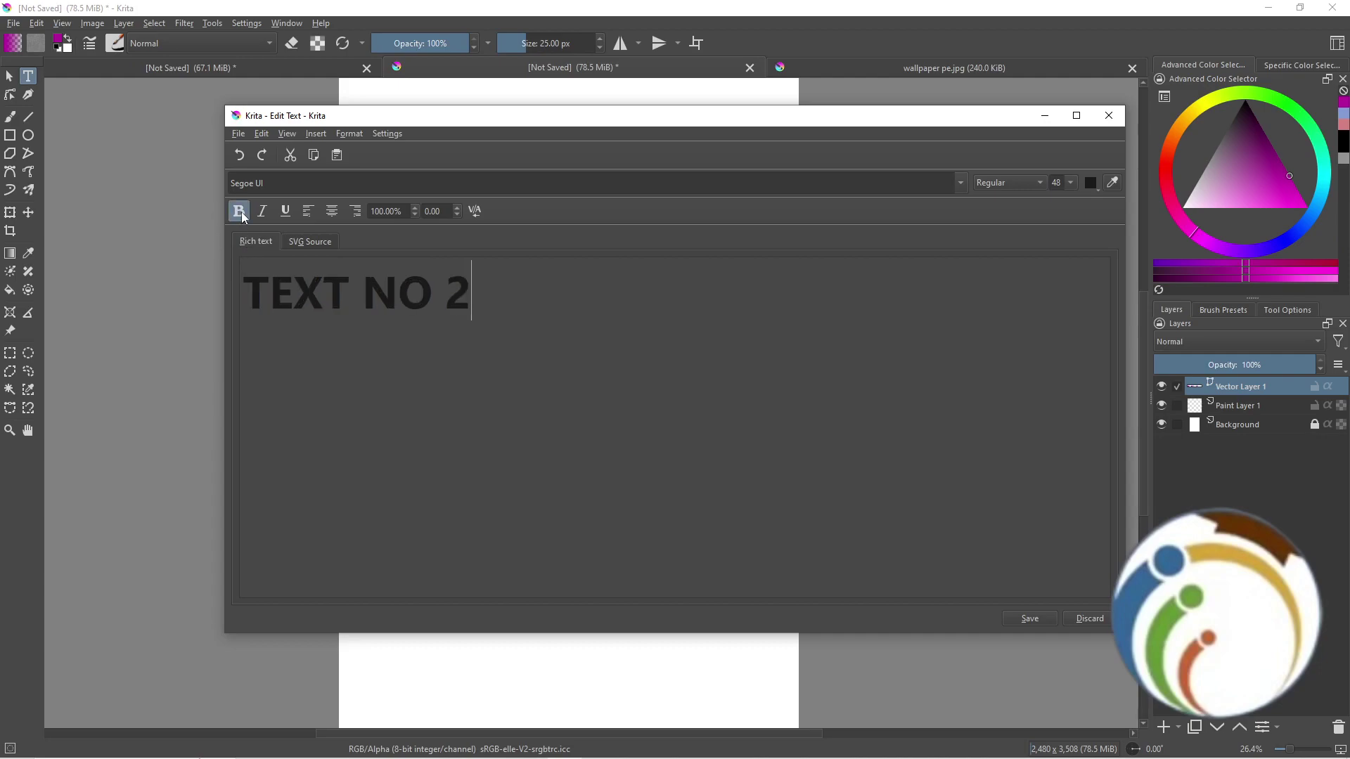
pyautogui.click(1010, 620)
# Close the text editor, move TEXT NO 2 lower on the page, and reselect it
pyautogui.click(1091, 620)
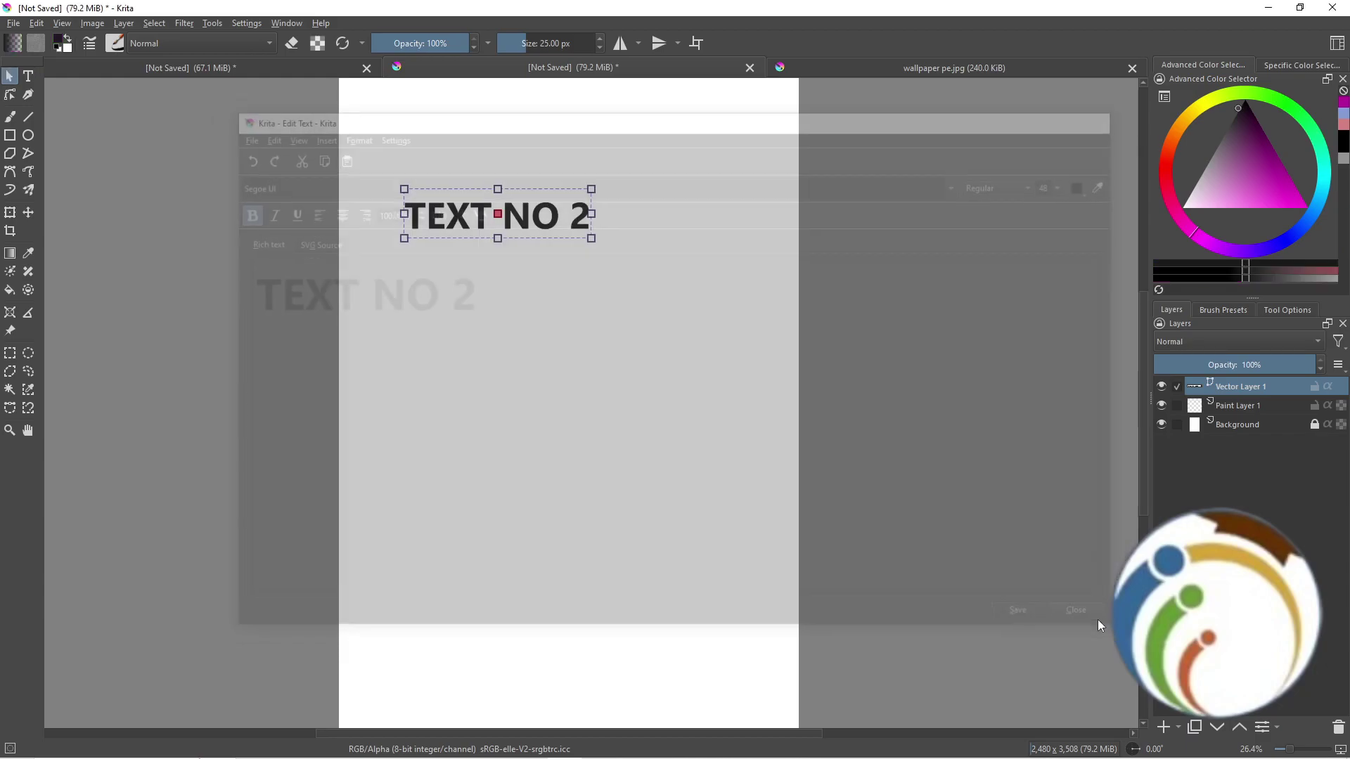
pyautogui.moveTo(518, 241); pyautogui.dragTo(533, 312)
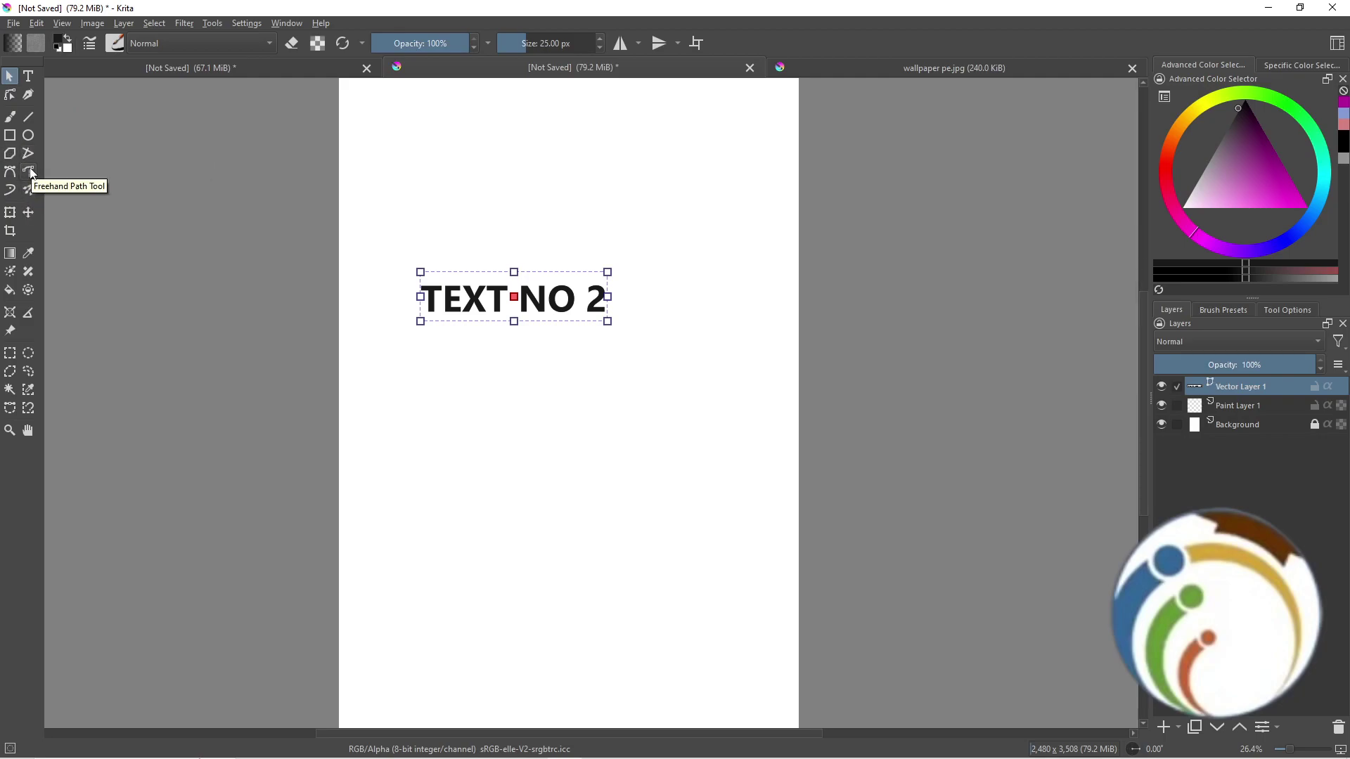
pyautogui.click(30, 174)
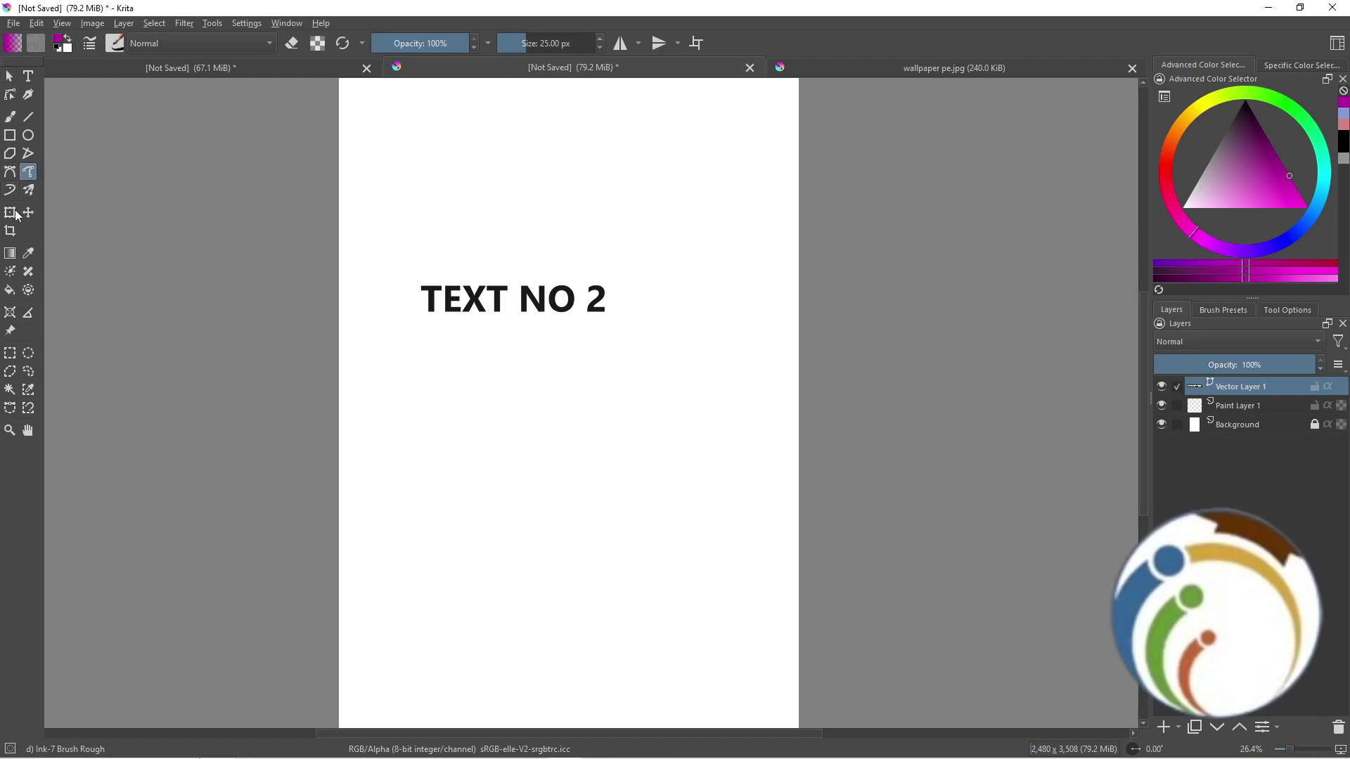
pyautogui.click(10, 76)
pyautogui.click(476, 307)
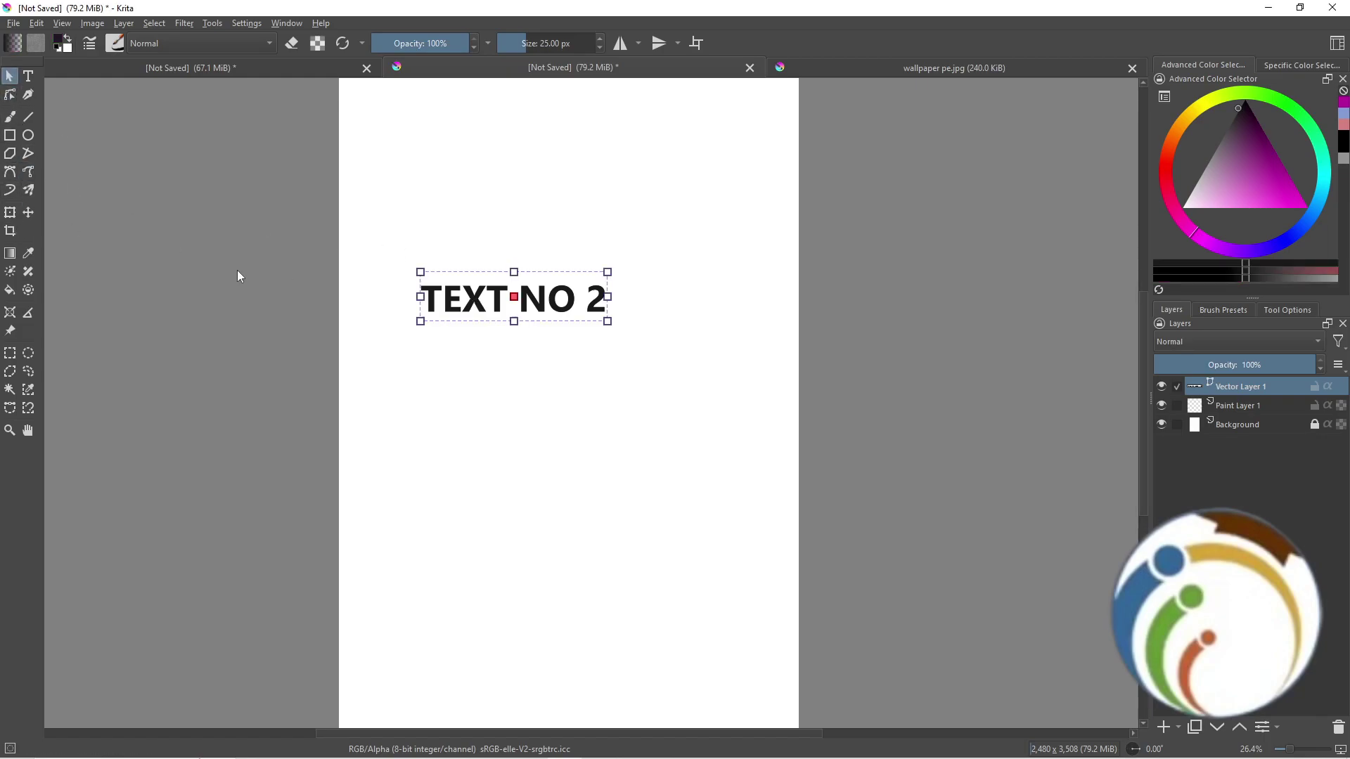
pyautogui.rightClick(1236, 390)
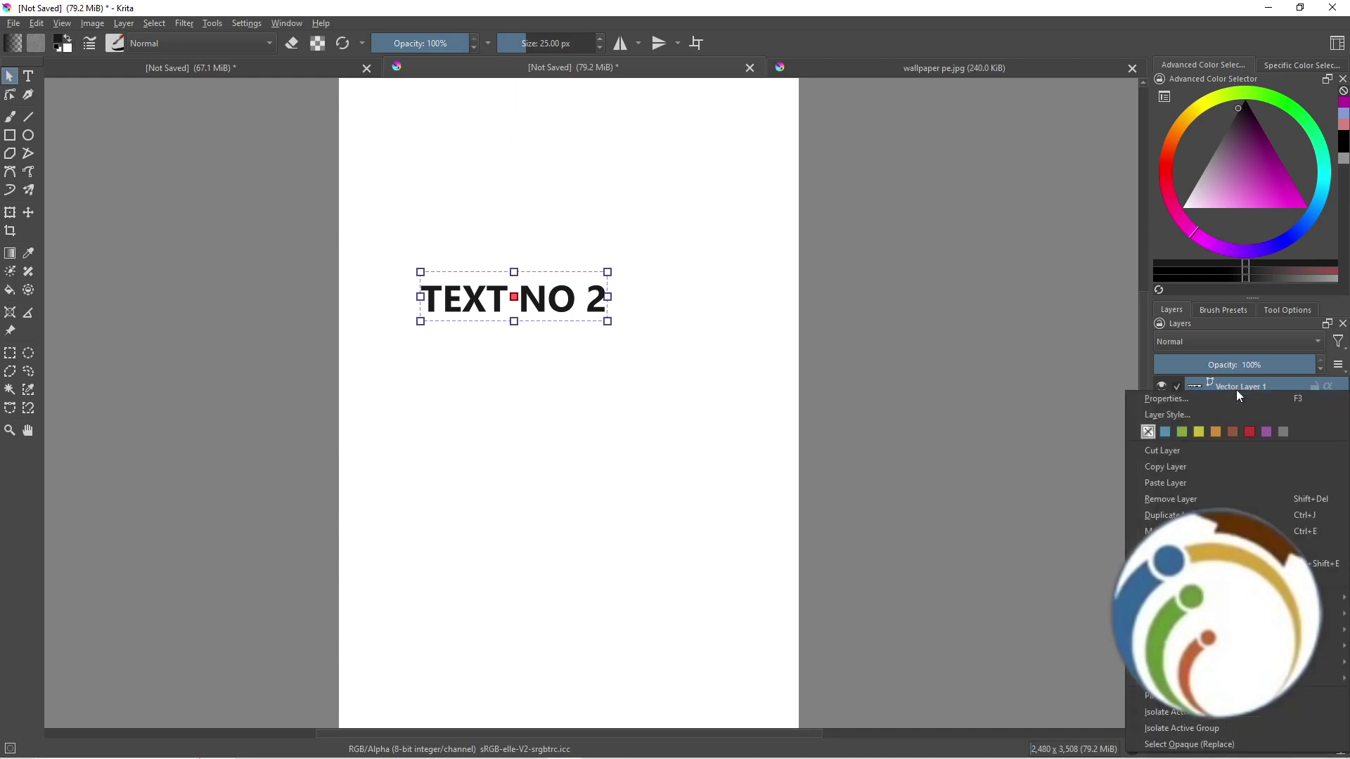
pyautogui.press('F3')
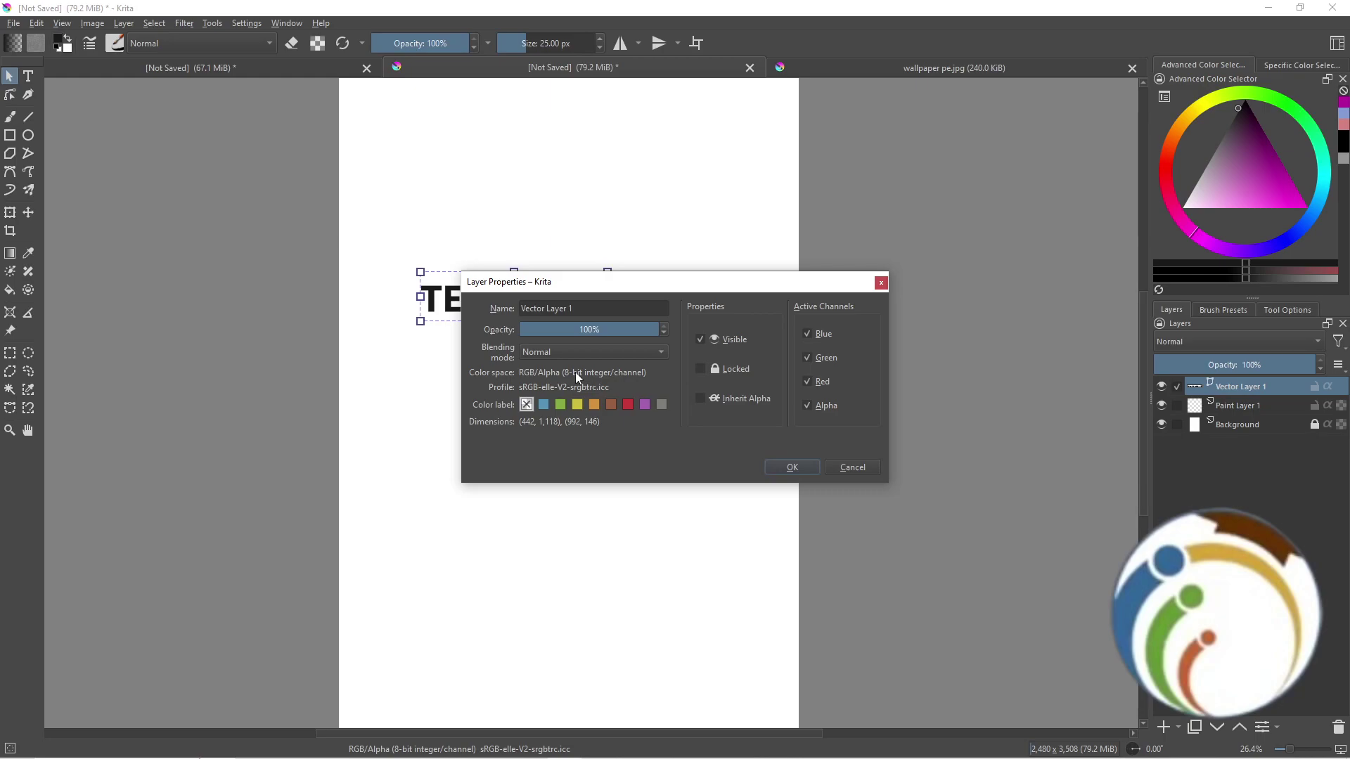
pyautogui.click(880, 282)
pyautogui.rightClick(1214, 385)
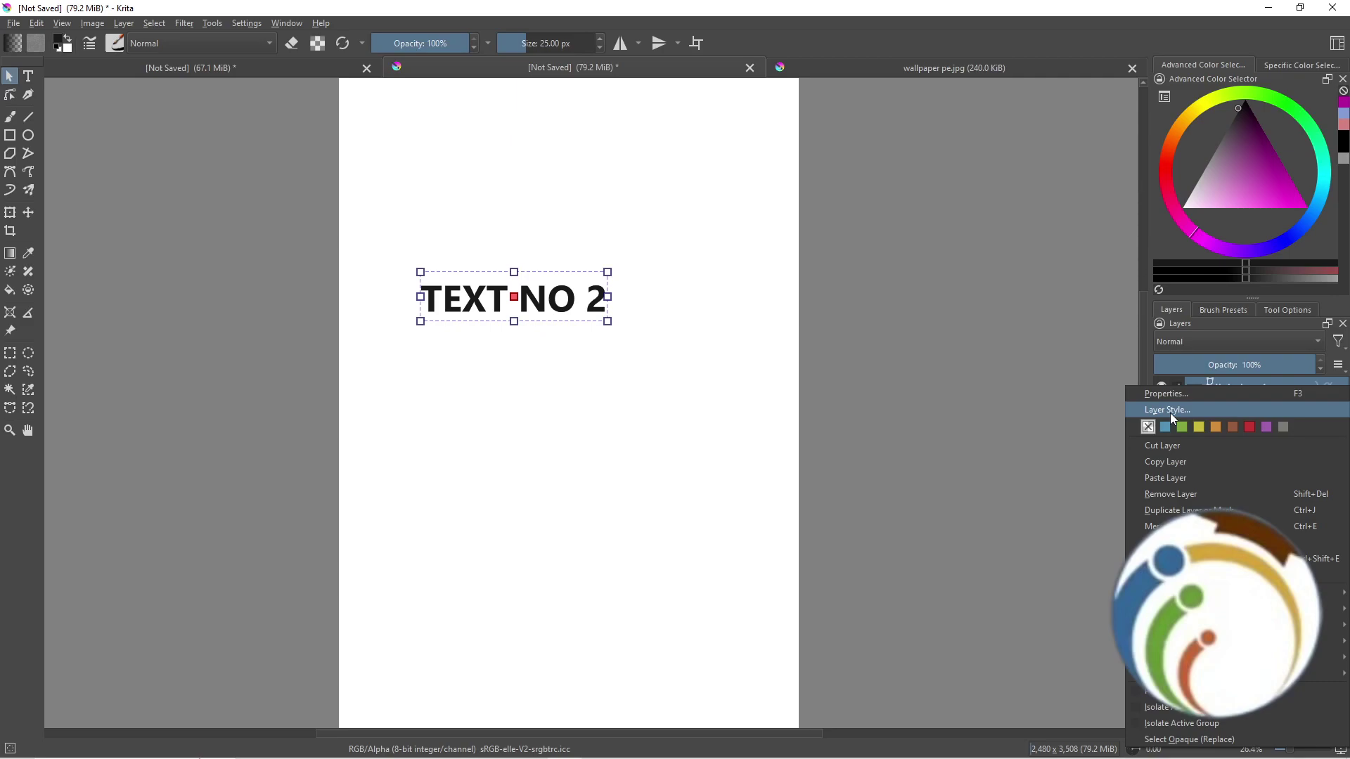
# Set the Pattern Overlay blend mode to Luminosity and drag the Layer Styles dialog aside
pyautogui.click(1169, 409)
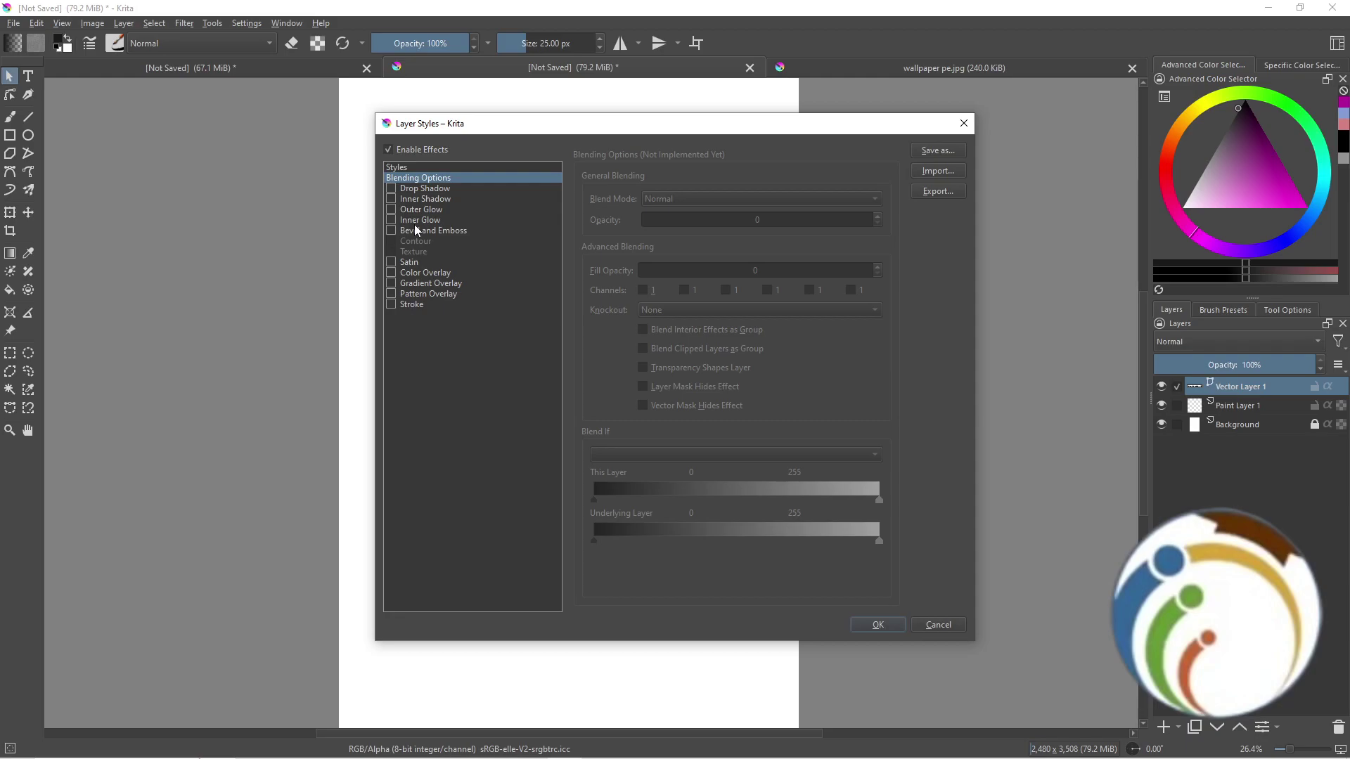
pyautogui.click(423, 272)
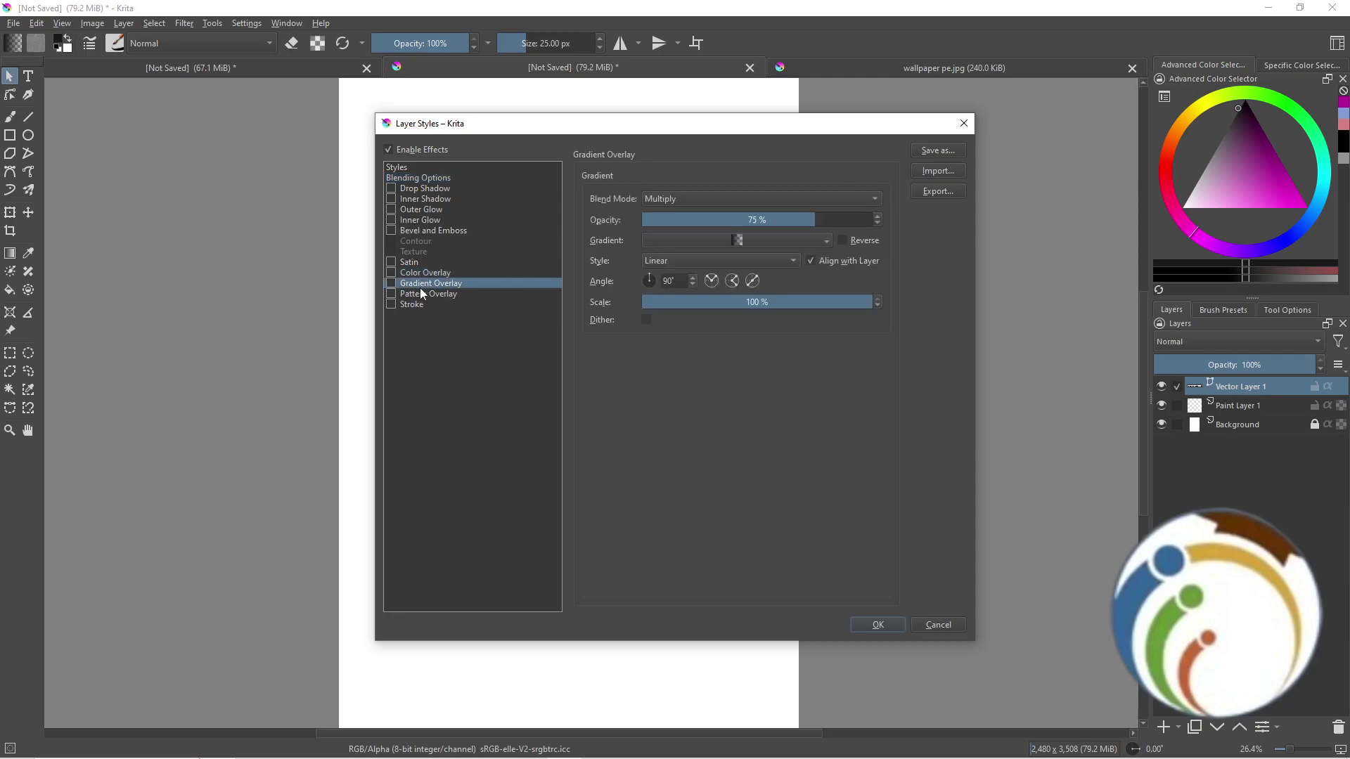
pyautogui.click(419, 291)
pyautogui.click(414, 304)
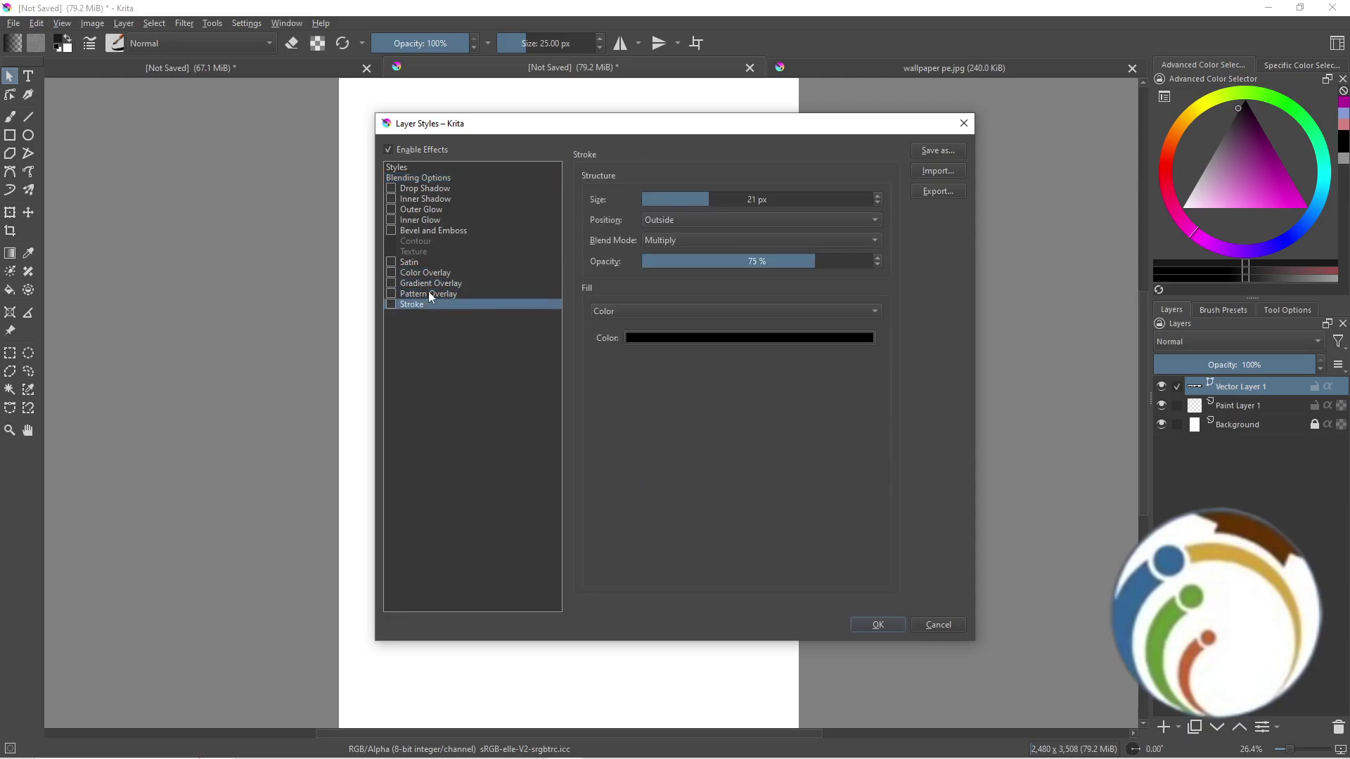
pyautogui.click(429, 293)
pyautogui.click(779, 199)
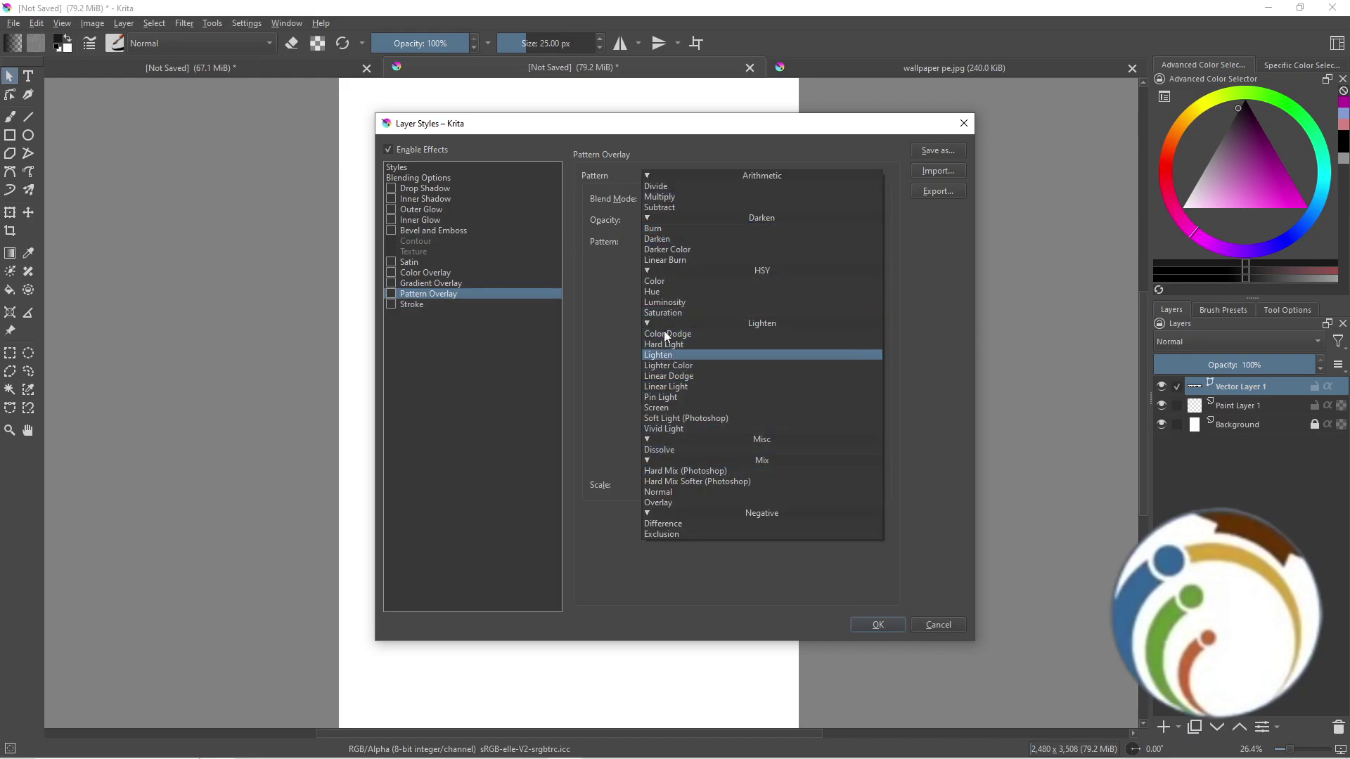
pyautogui.click(657, 306)
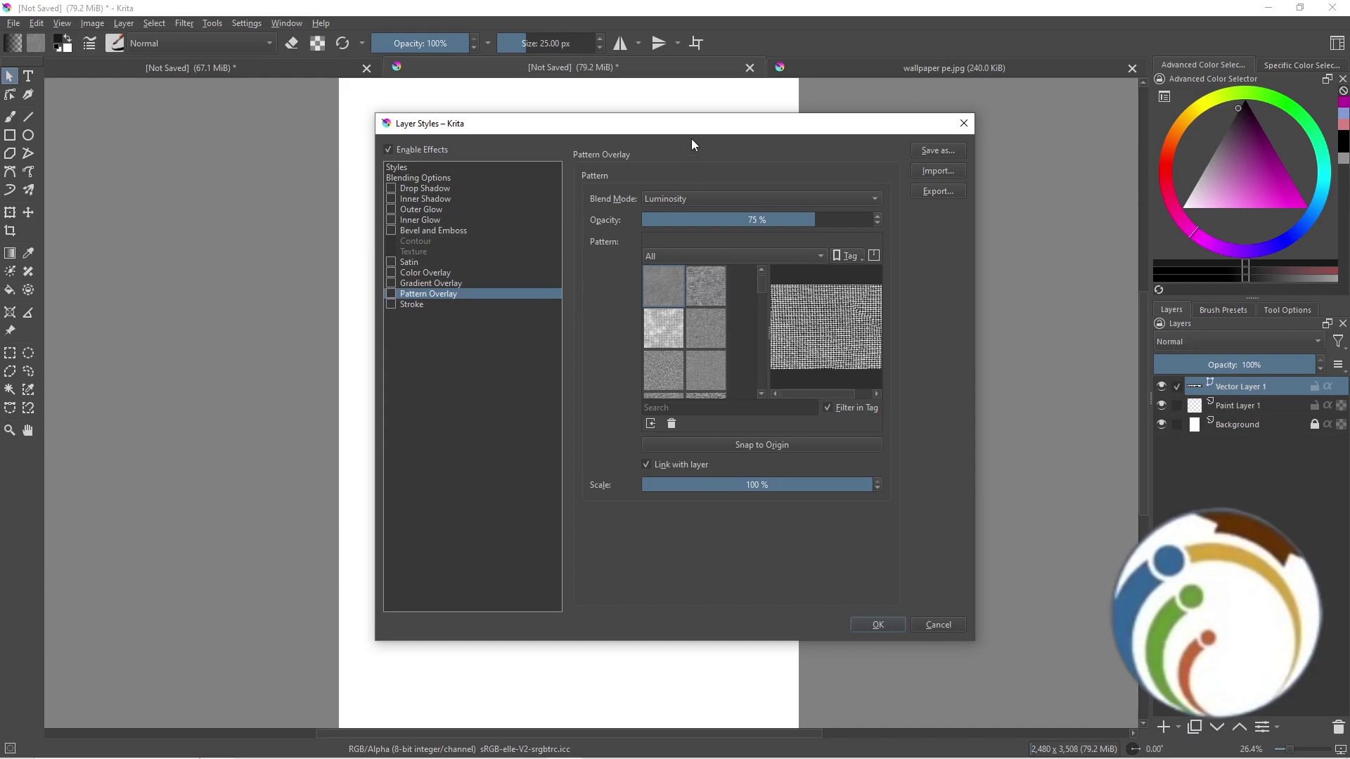
pyautogui.moveTo(691, 124); pyautogui.dragTo(937, 159)
# Browse the Stroke, Color Overlay, Gradient Overlay, Bevel and Emboss, Blending and Styles pages unchanged, then close
pyautogui.click(719, 340)
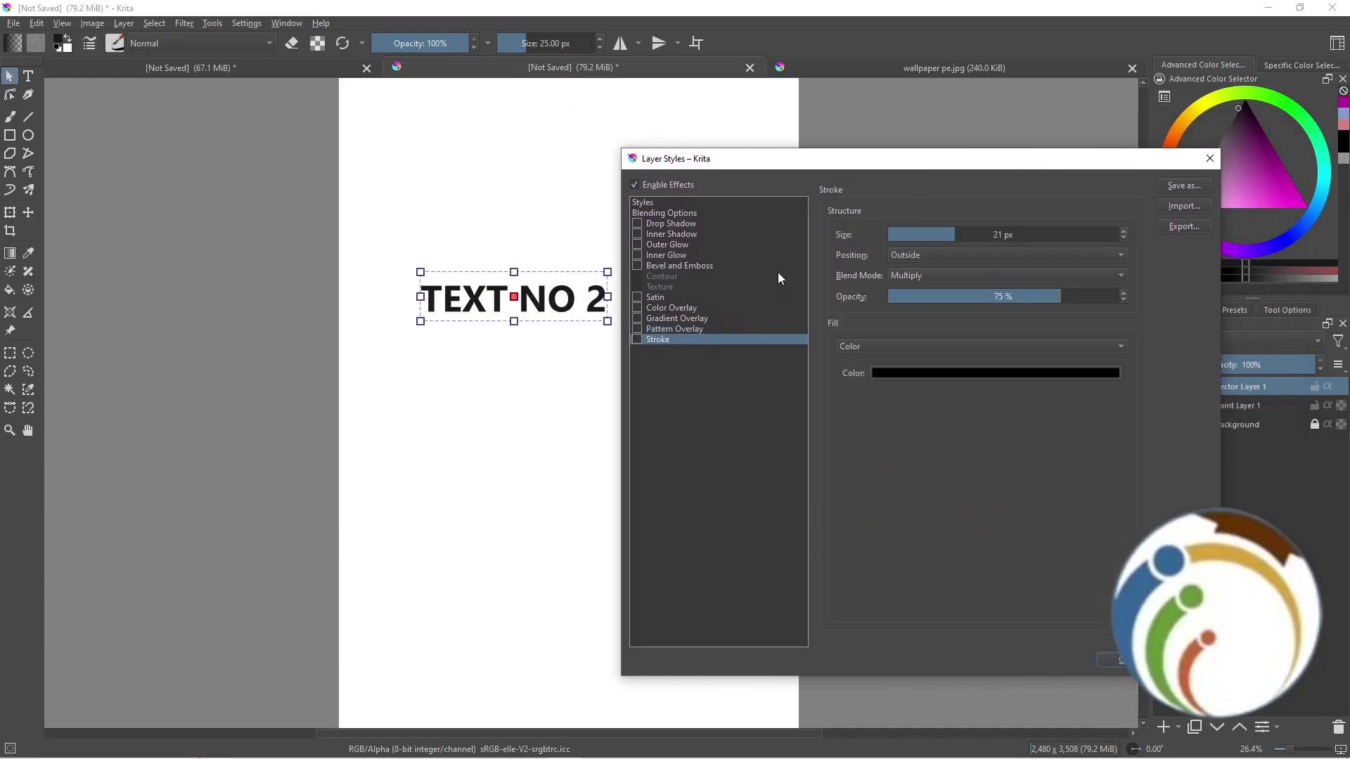
pyautogui.click(706, 297)
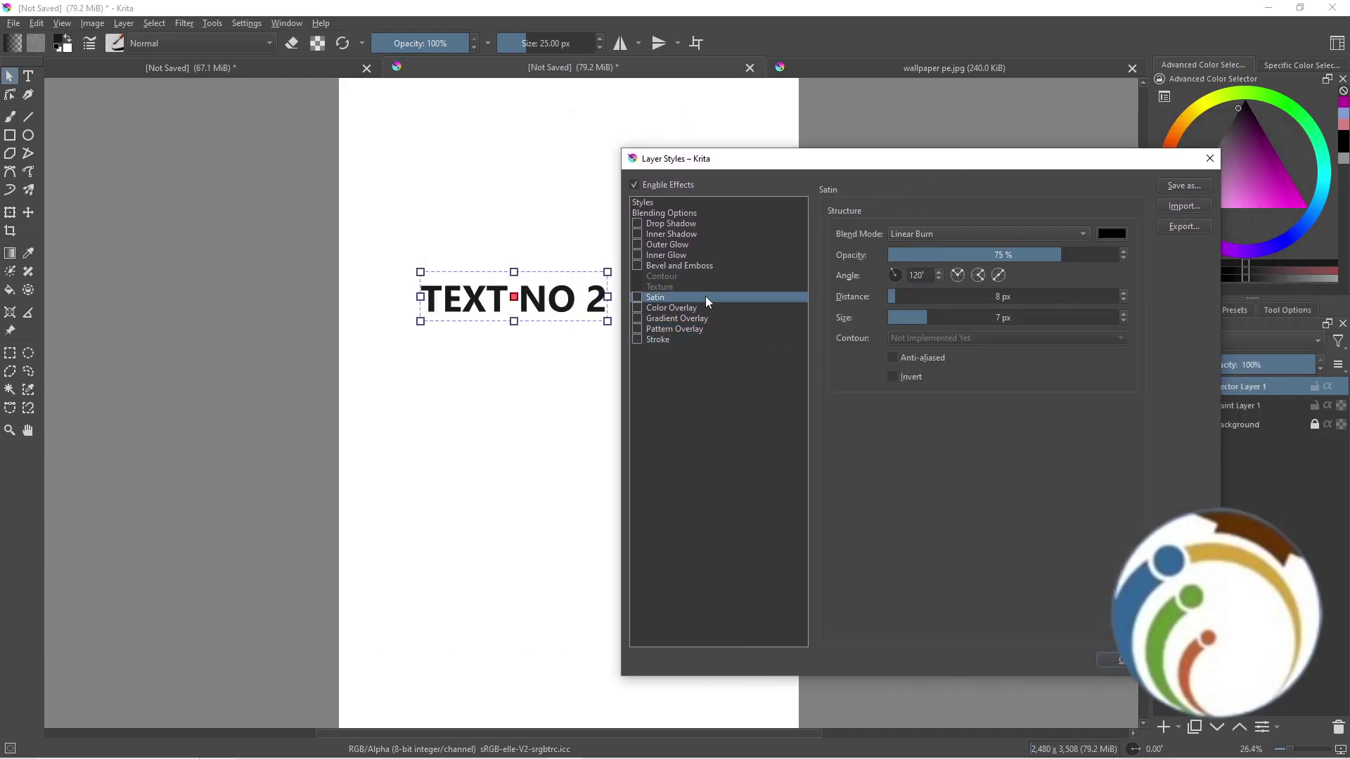
pyautogui.click(665, 319)
pyautogui.click(678, 266)
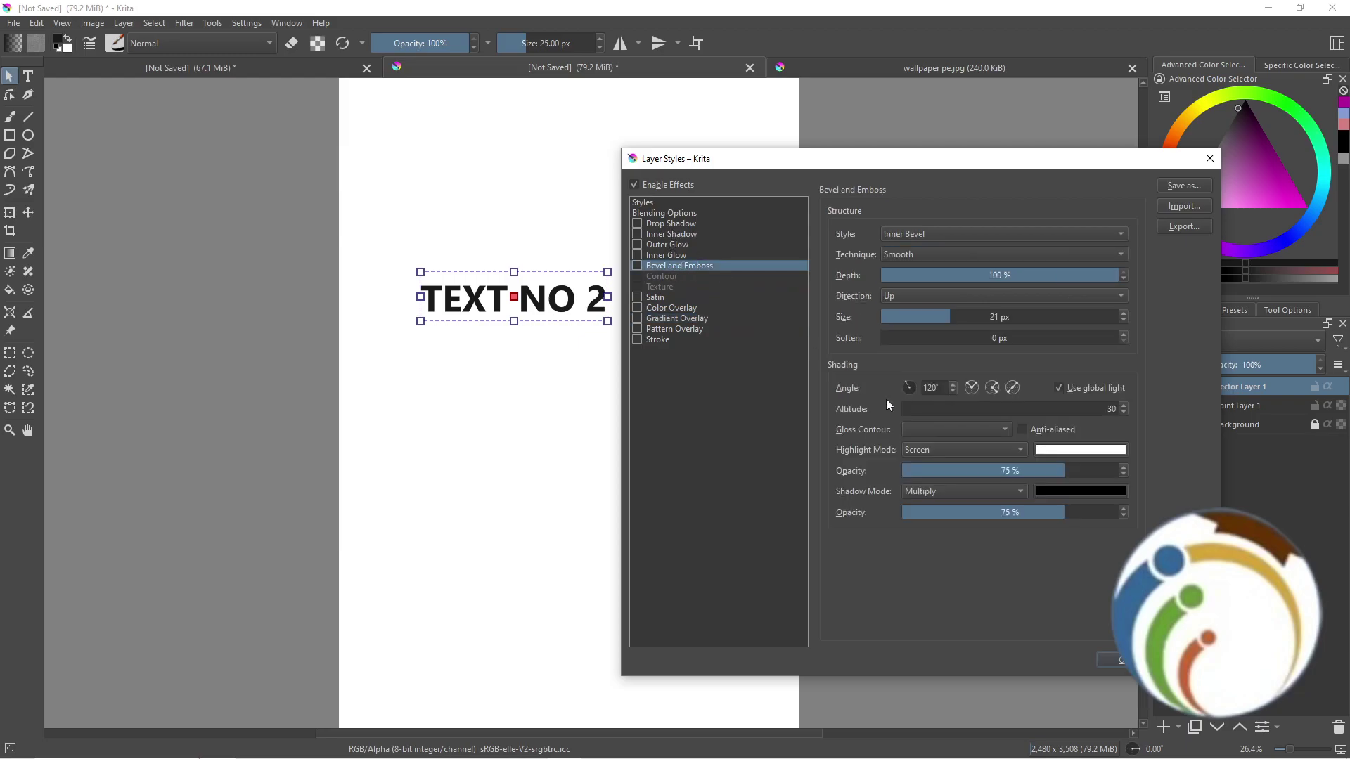
pyautogui.click(696, 213)
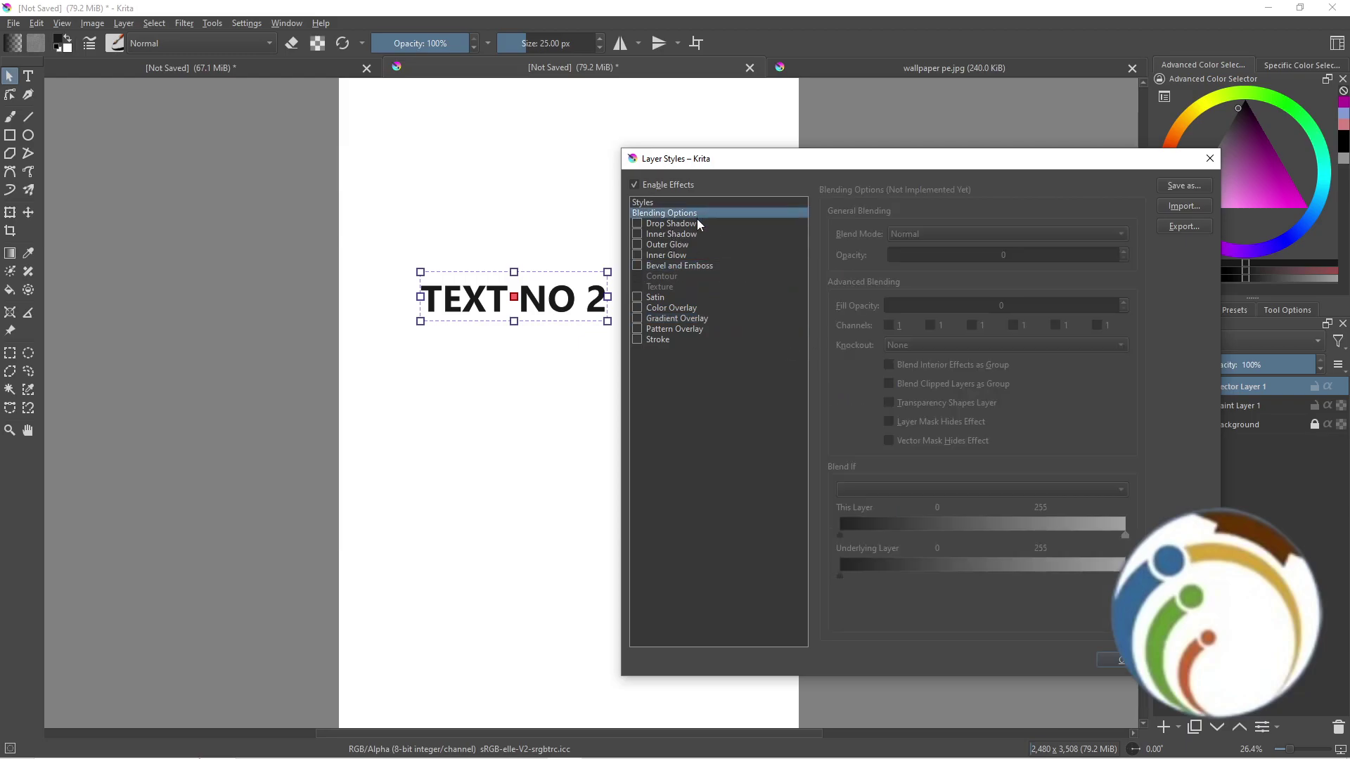
pyautogui.click(645, 204)
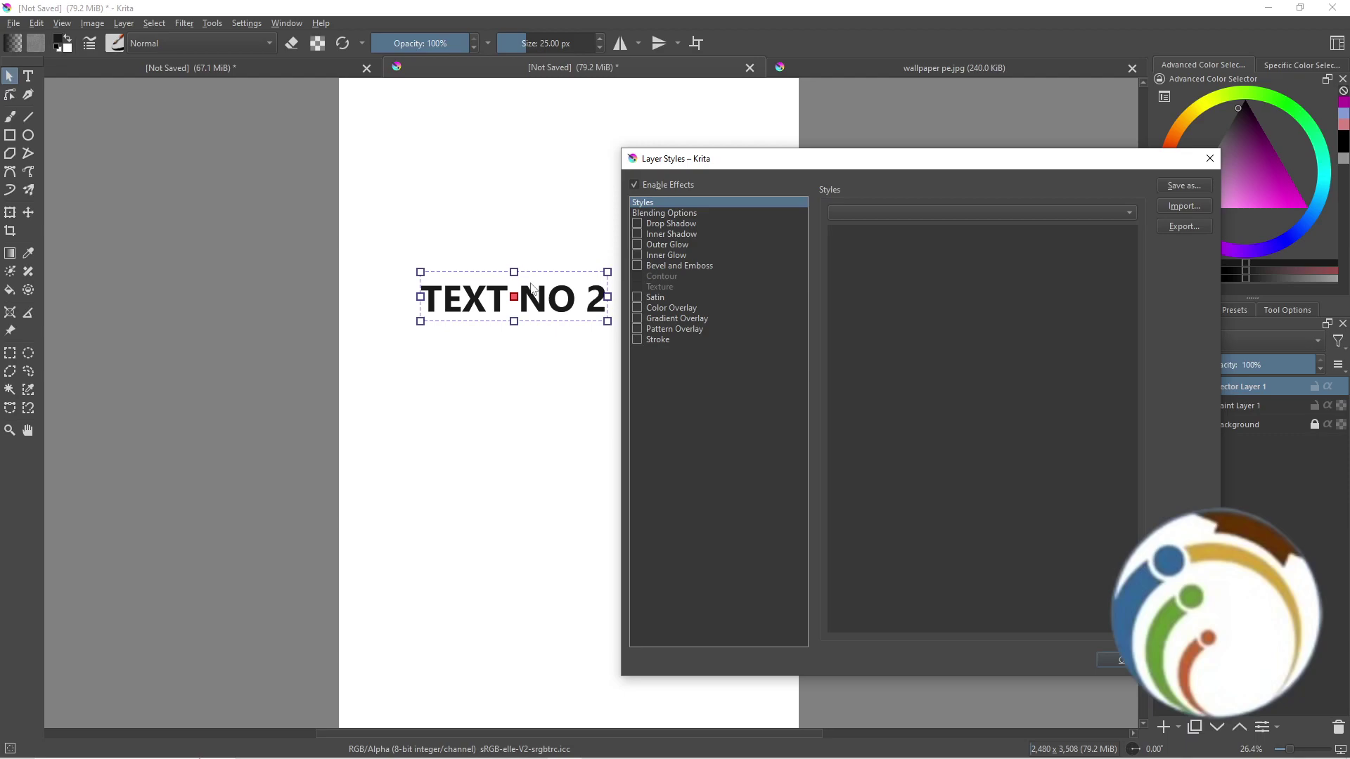
pyautogui.click(645, 185)
pyautogui.press('Escape')
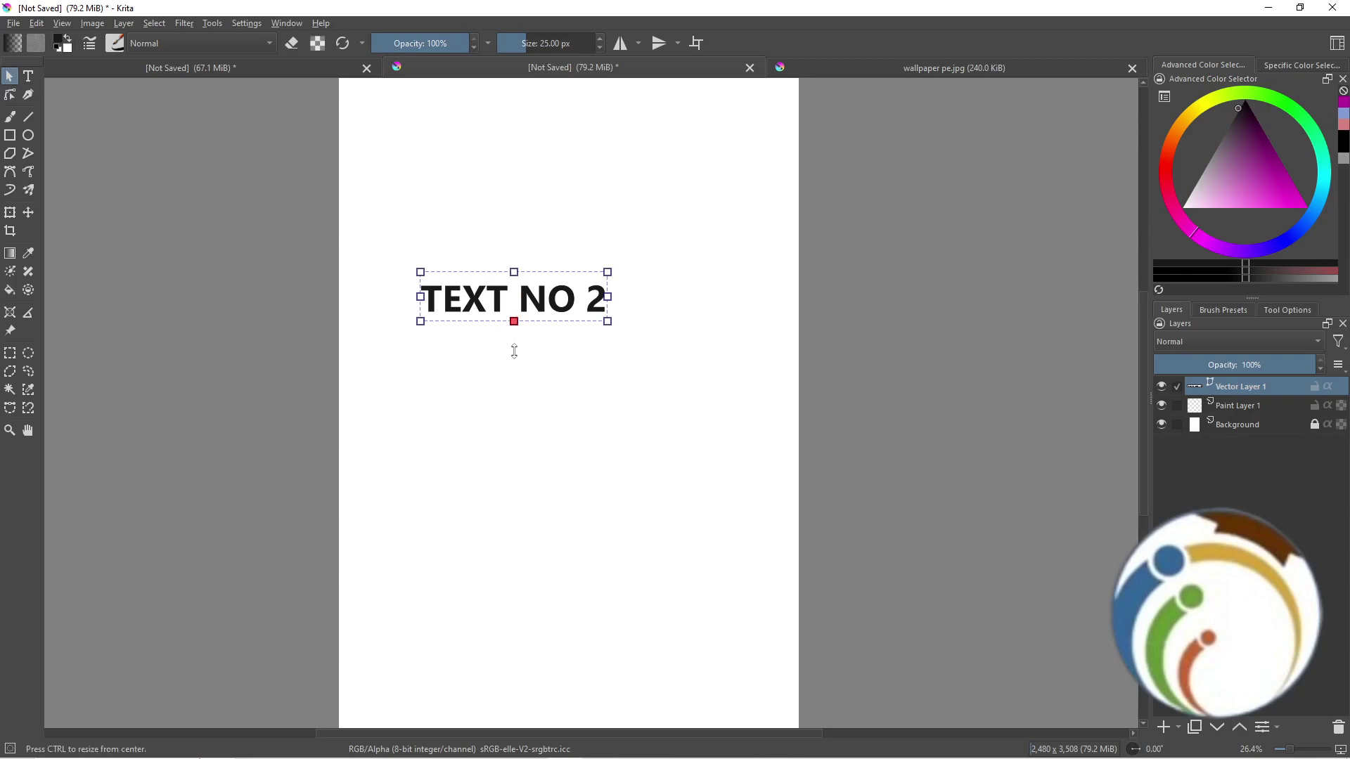
# Reselect TEXT NO 2 and drag its bottom-right transform handle outward to enlarge it
pyautogui.click(516, 361)
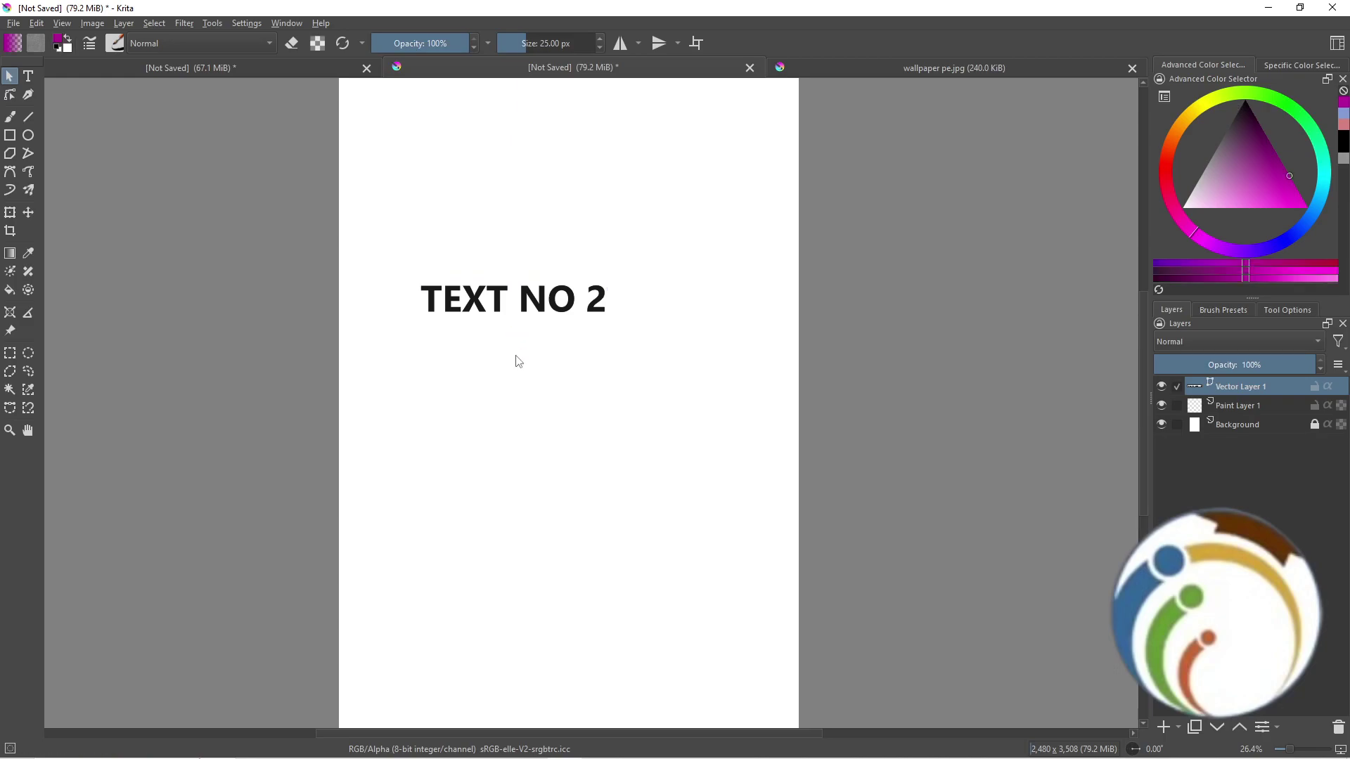
pyautogui.click(515, 311)
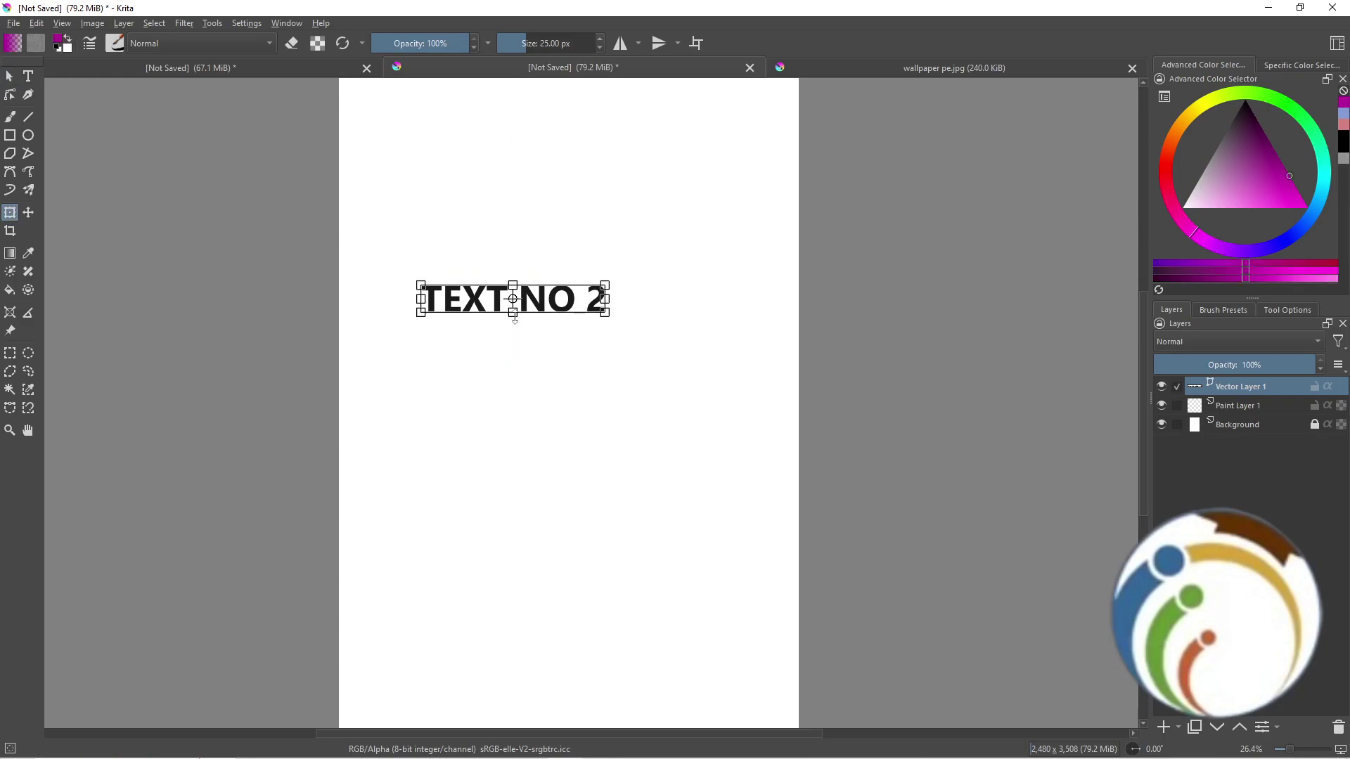
pyautogui.click(9, 215)
pyautogui.moveTo(608, 315)
pyautogui.mouseDown()
pyautogui.moveTo(684, 420)
pyautogui.moveTo(690, 365)
pyautogui.moveTo(690, 378)
pyautogui.mouseUp()
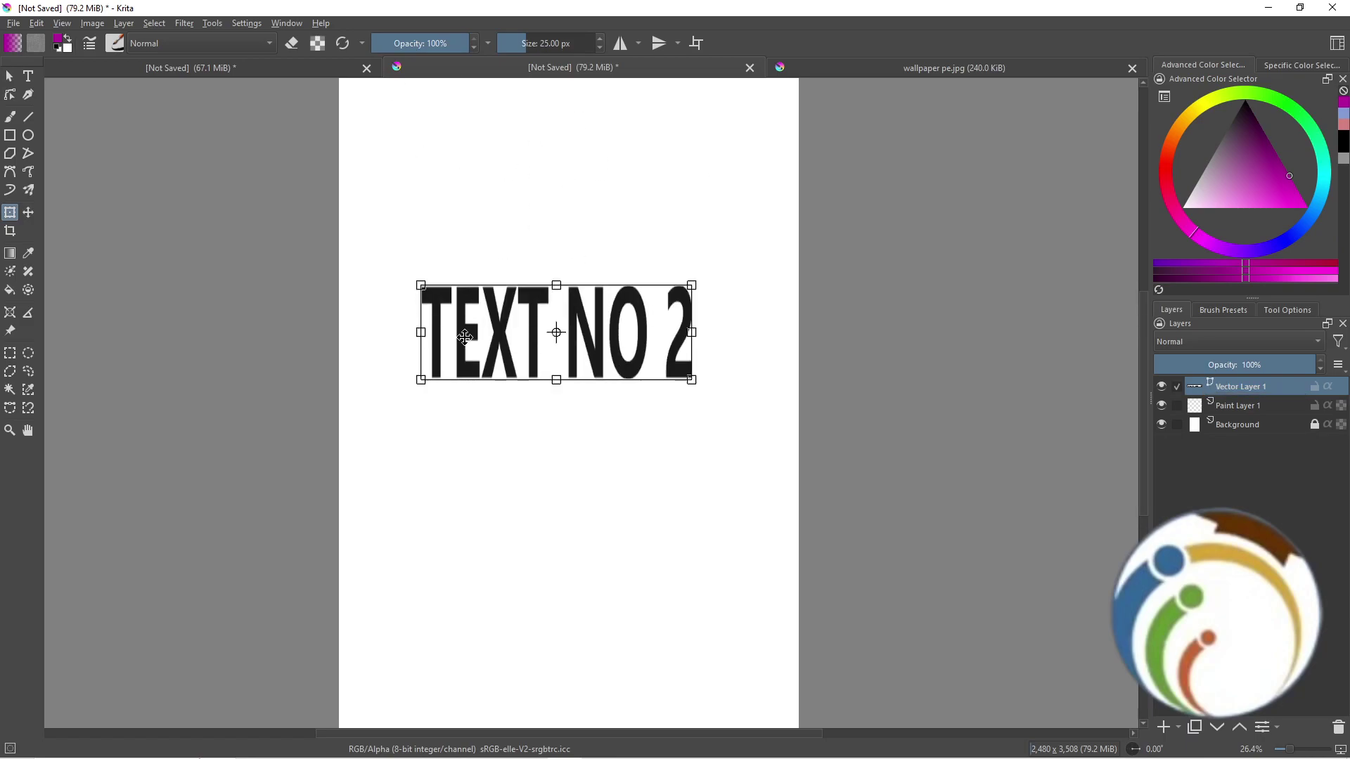
# Choose Liquify from the transform menu, resetting TEXT NO 2 to its original size
pyautogui.rightClick(540, 346)
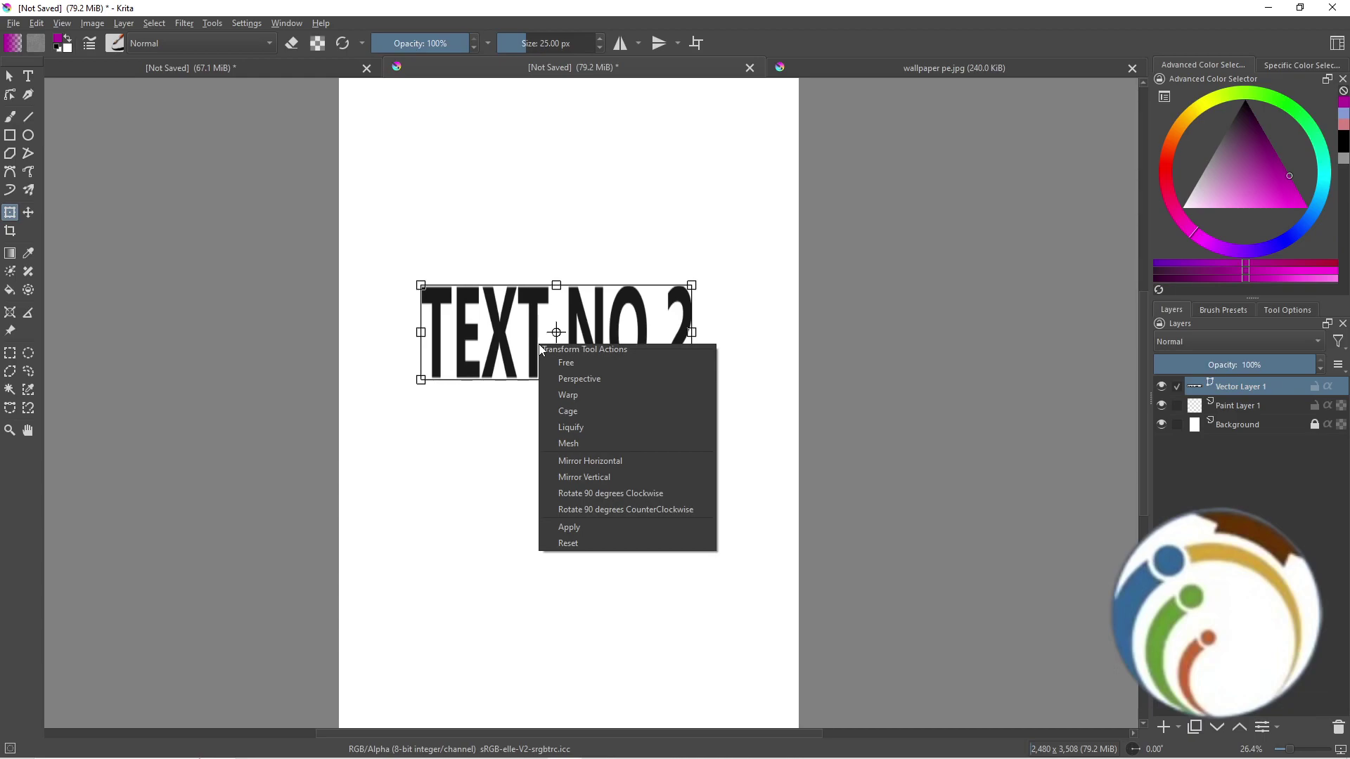
pyautogui.click(592, 432)
pyautogui.rightClick(545, 292)
pyautogui.click(571, 341)
pyautogui.rightClick(531, 283)
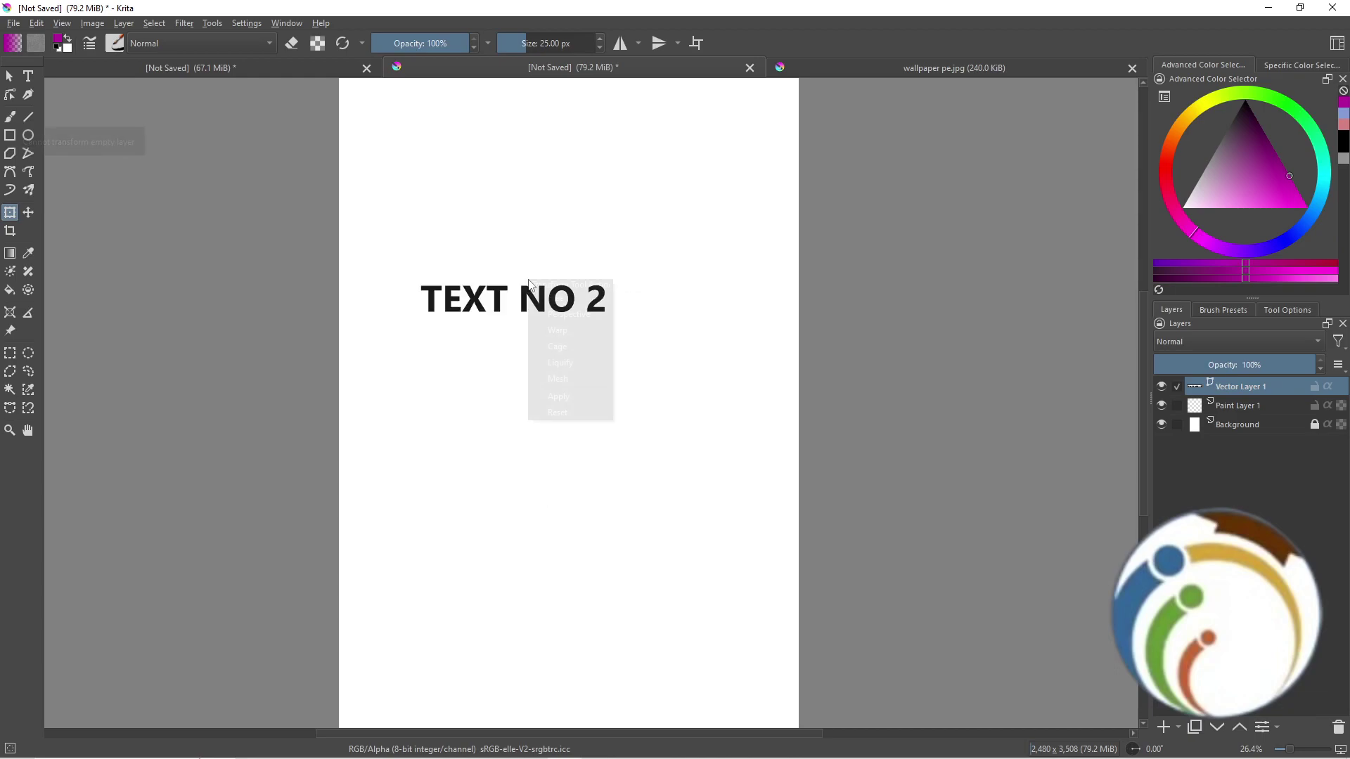
pyautogui.click(509, 301)
# Reopen the Transform Tool Actions menu over the text
pyautogui.rightClick(517, 304)
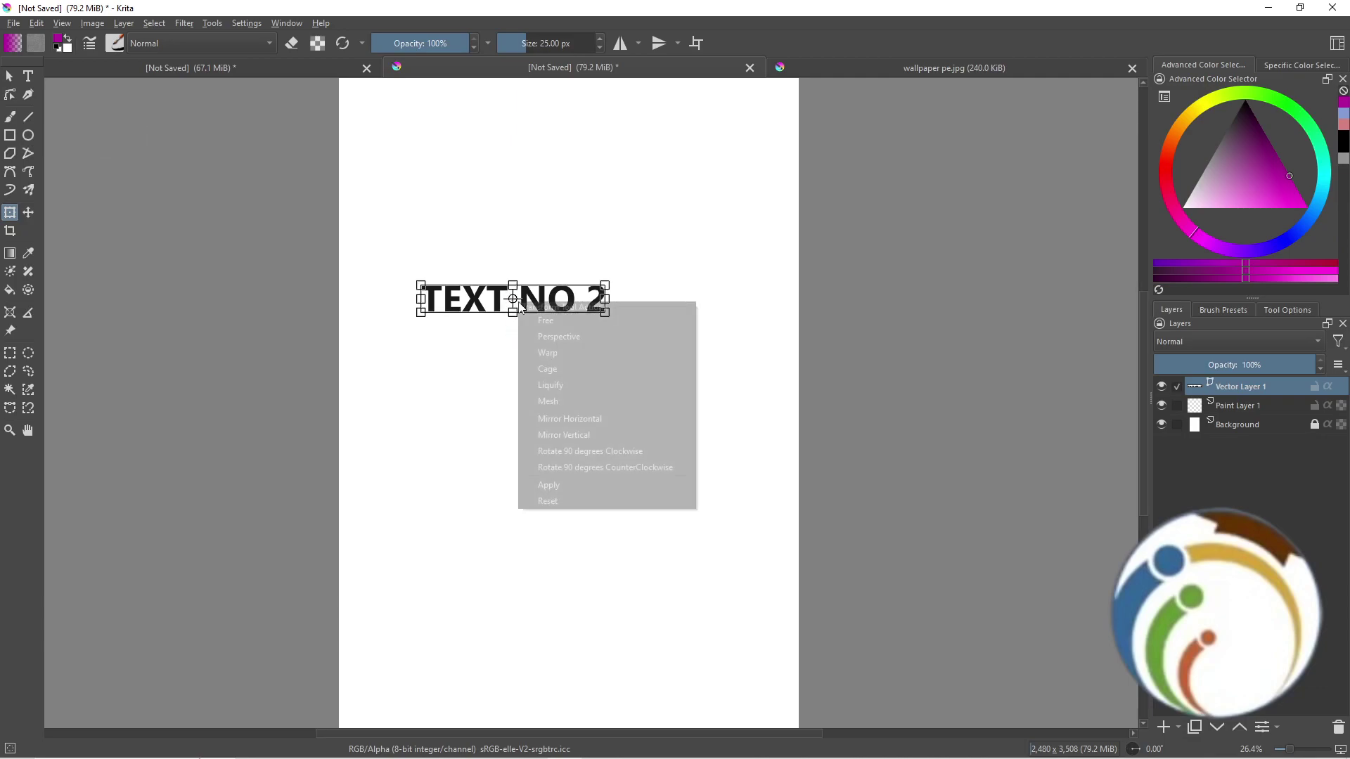
pyautogui.click(524, 320)
pyautogui.rightClick(511, 305)
pyautogui.click(509, 305)
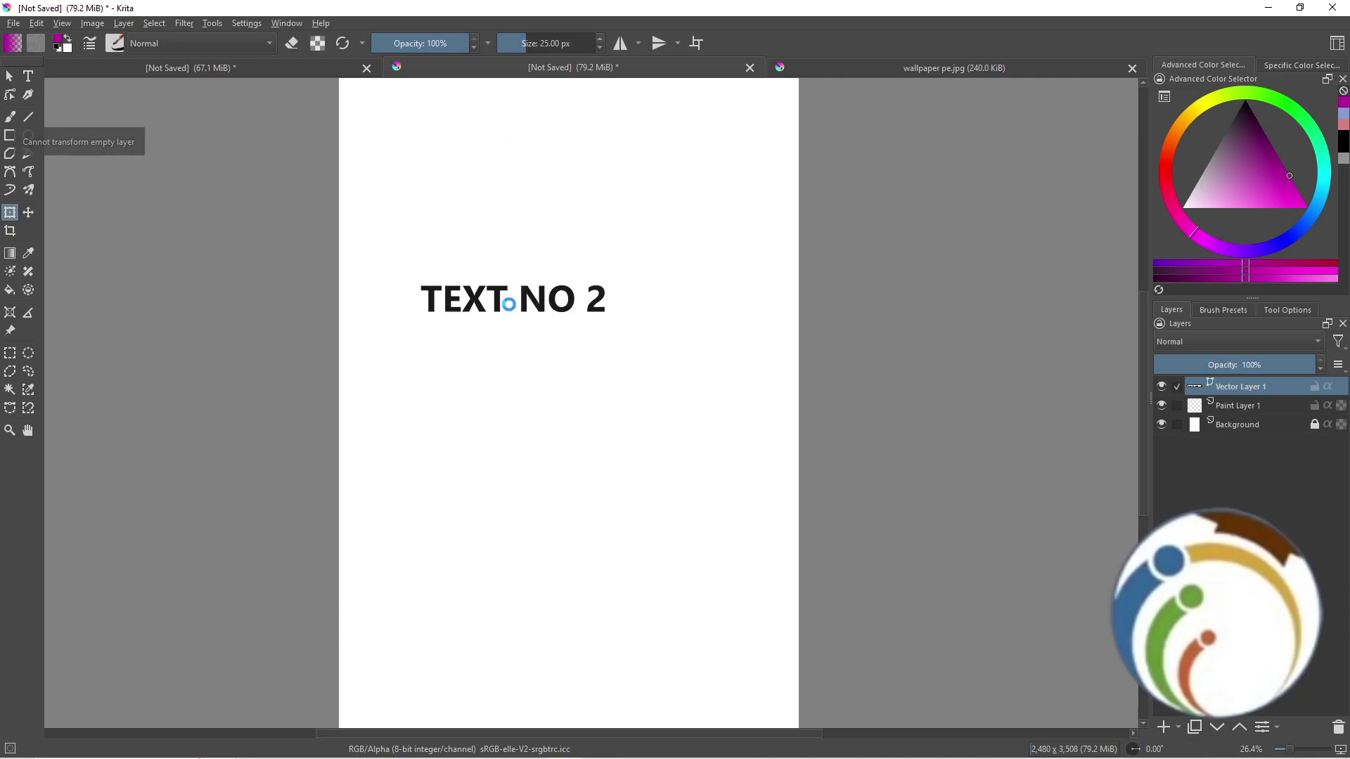
pyautogui.rightClick(508, 304)
pyautogui.click(521, 333)
pyautogui.click(515, 303)
pyautogui.rightClick(516, 302)
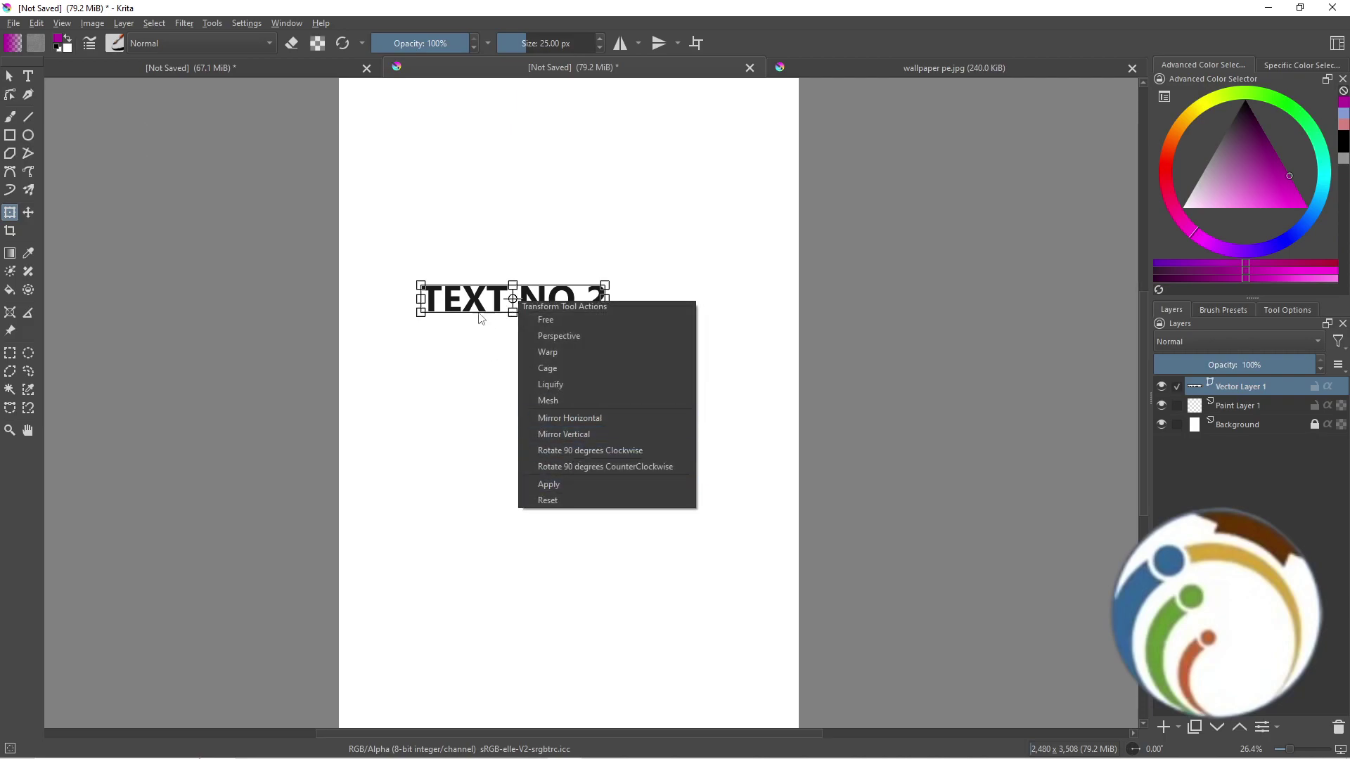
# Drag the corner handles to scale TEXT NO 2 up, widen it, and slant it taller
pyautogui.click(437, 323)
pyautogui.moveTo(422, 313)
pyautogui.mouseDown()
pyautogui.moveTo(391, 394)
pyautogui.moveTo(574, 374)
pyautogui.moveTo(400, 336)
pyautogui.mouseUp()
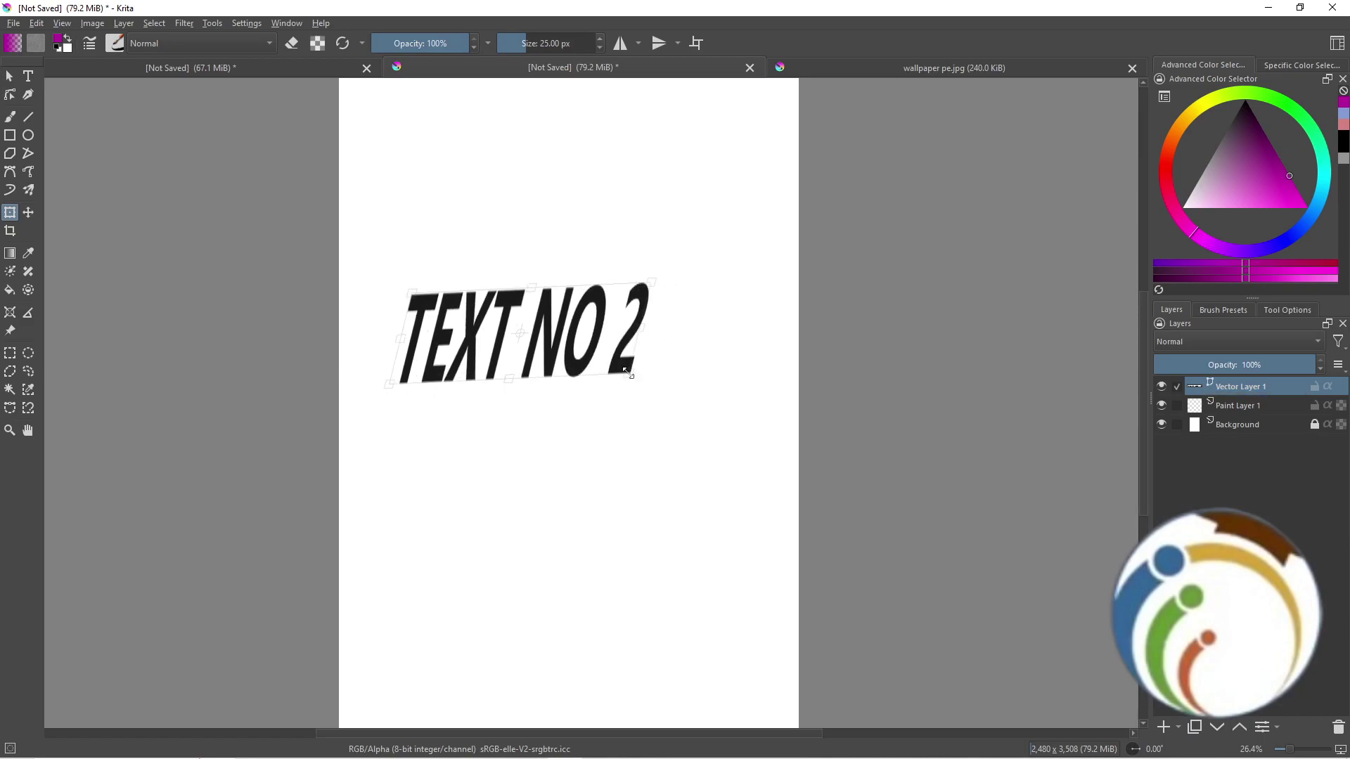
pyautogui.moveTo(608, 340); pyautogui.dragTo(624, 368)
pyautogui.moveTo(644, 283)
pyautogui.mouseDown()
pyautogui.moveTo(701, 277)
pyautogui.moveTo(705, 256)
pyautogui.mouseUp()
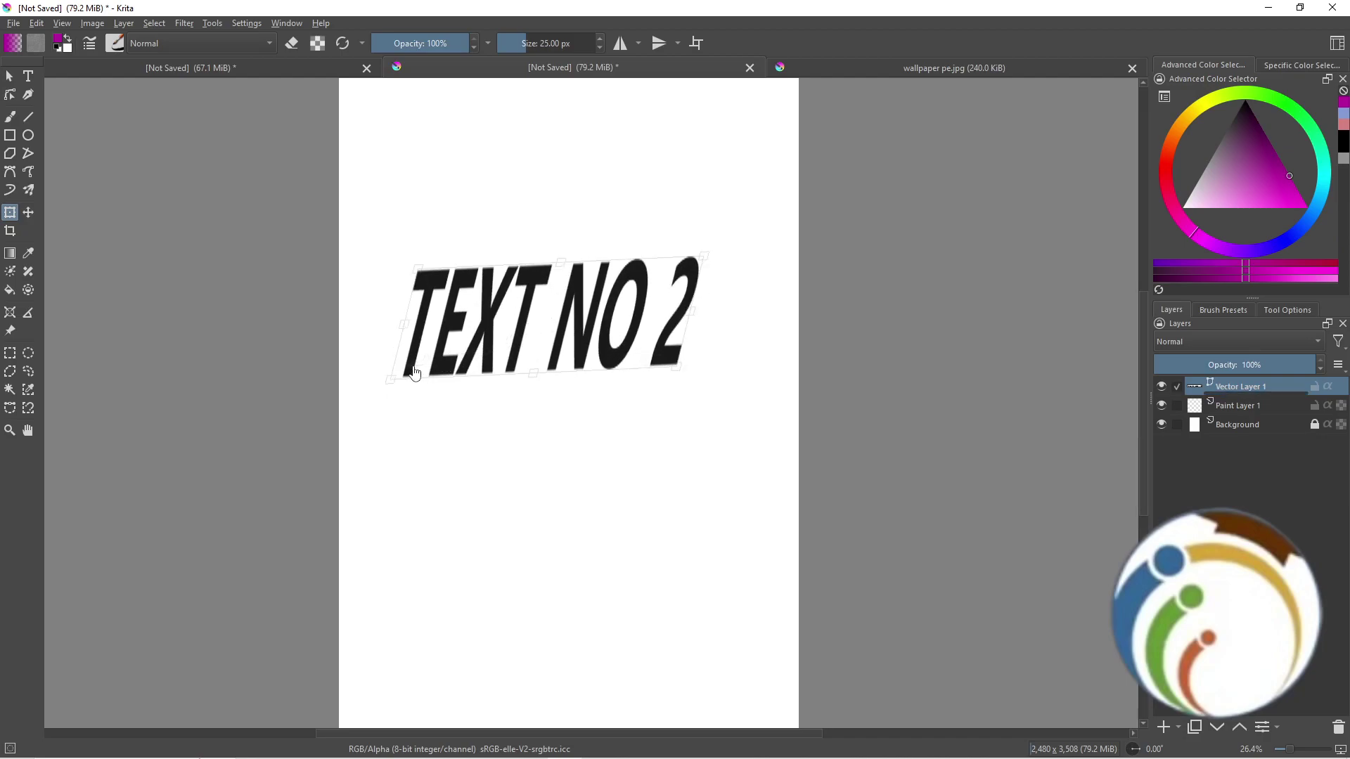
pyautogui.moveTo(392, 376)
pyautogui.mouseDown()
pyautogui.moveTo(477, 426)
pyautogui.moveTo(388, 442)
pyautogui.mouseUp()
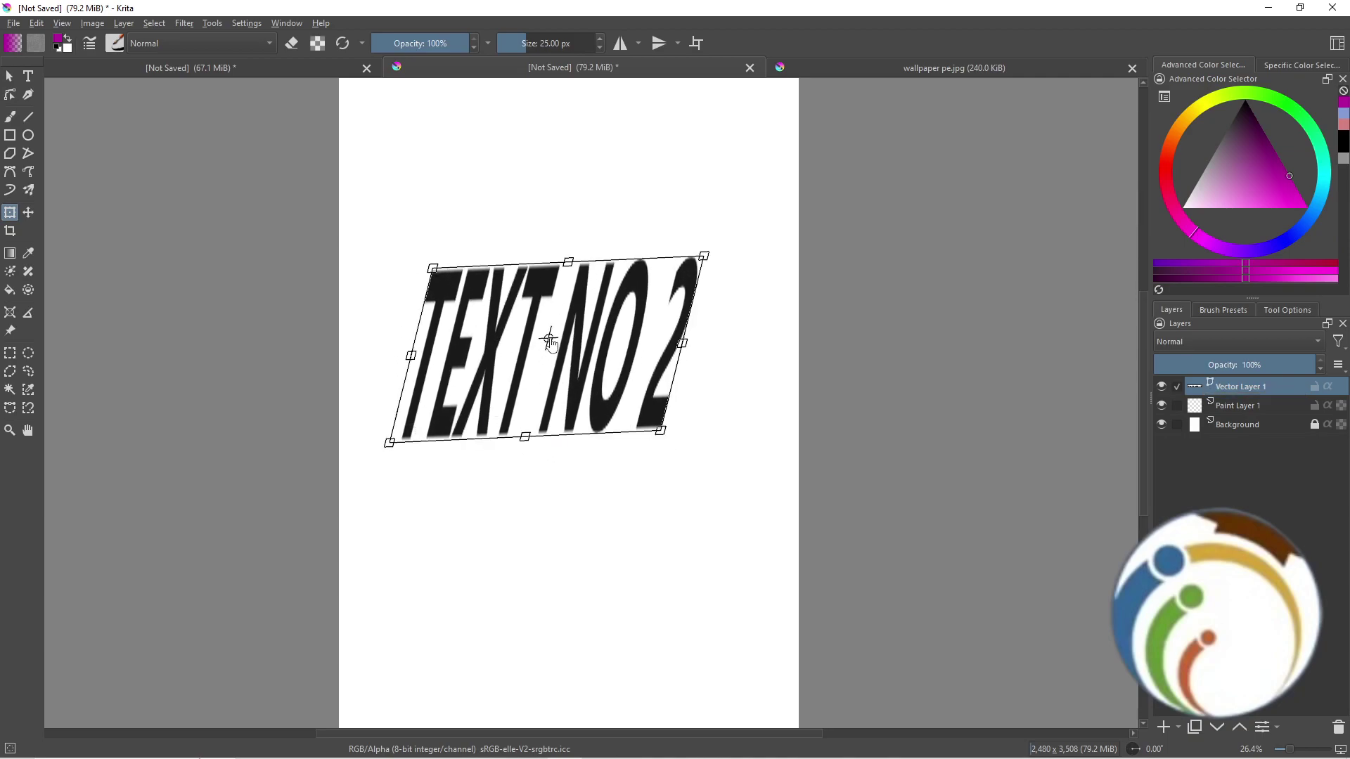